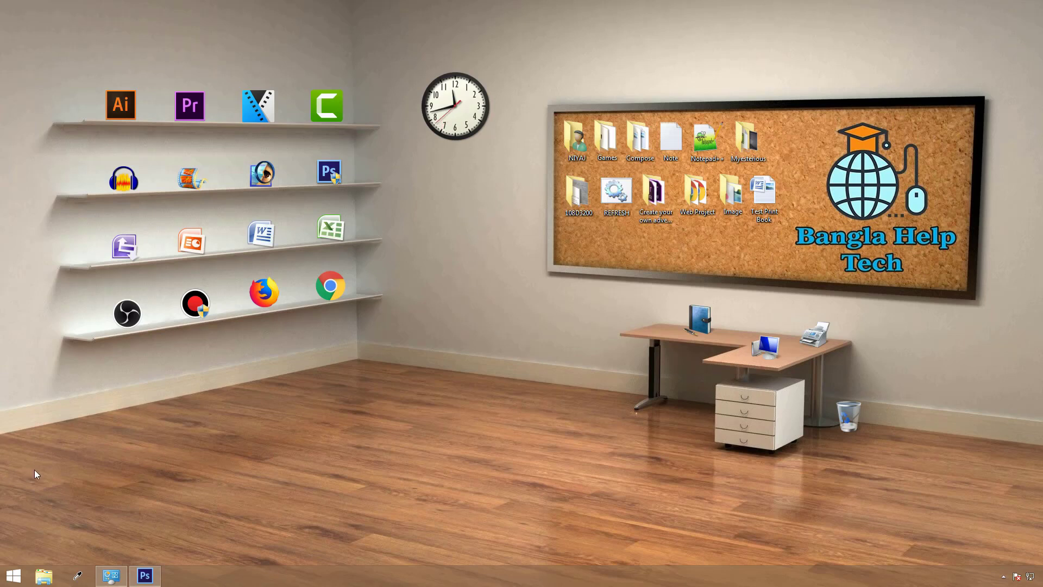
Bring Photoshop CS6 to the front from the Windows taskbar
click(144, 576)
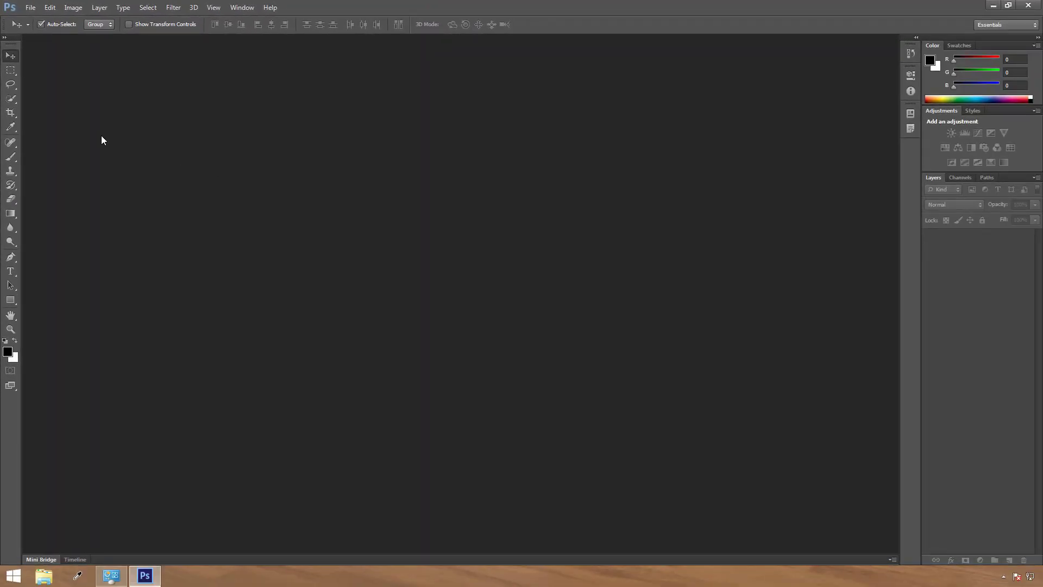
Create a new blank Letter document, 8.5 × 11 inches at 300 Pixels/Inch
click(30, 8)
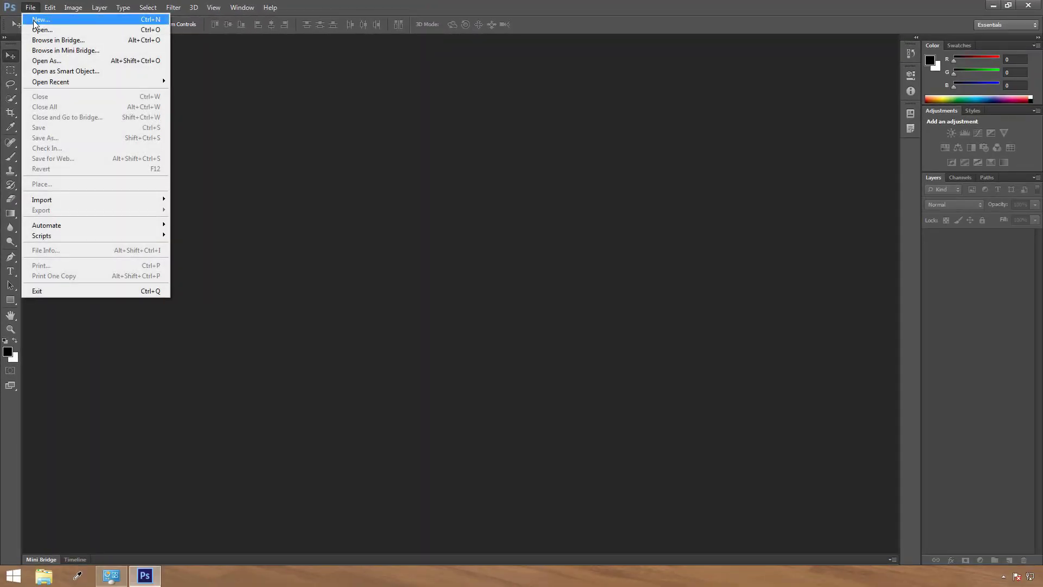
click(35, 20)
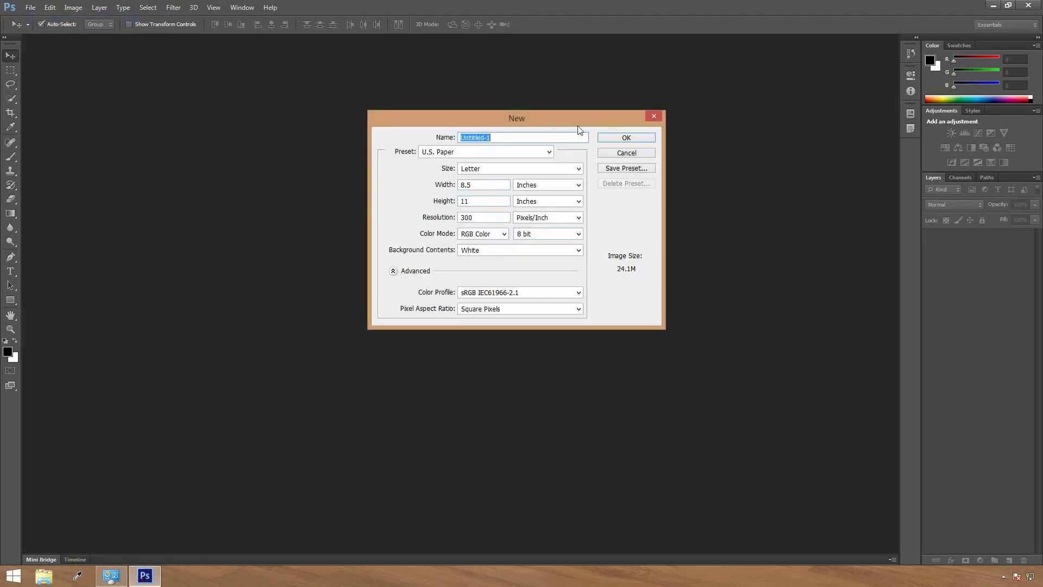
click(626, 139)
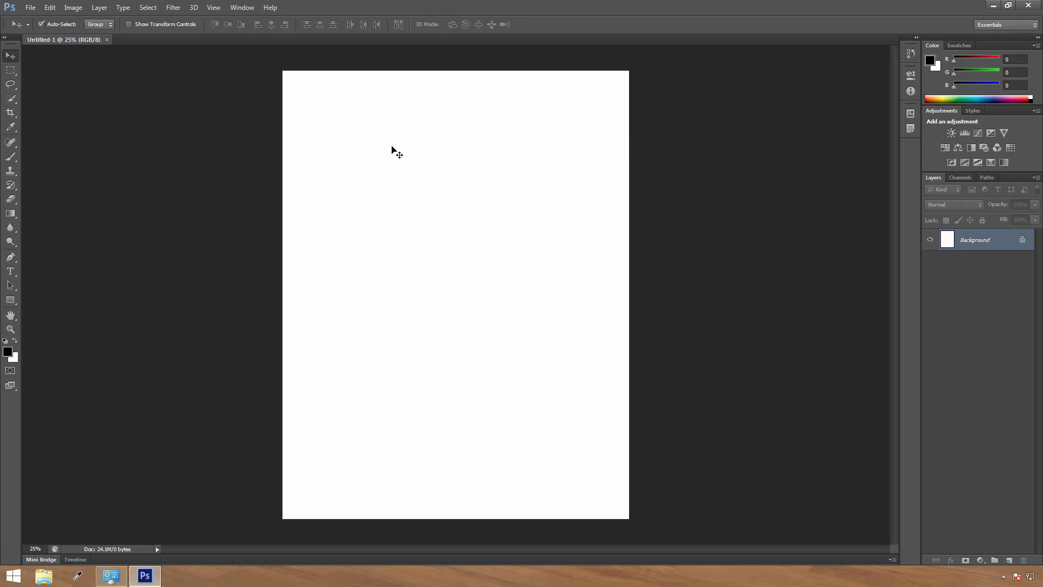
click(10, 156)
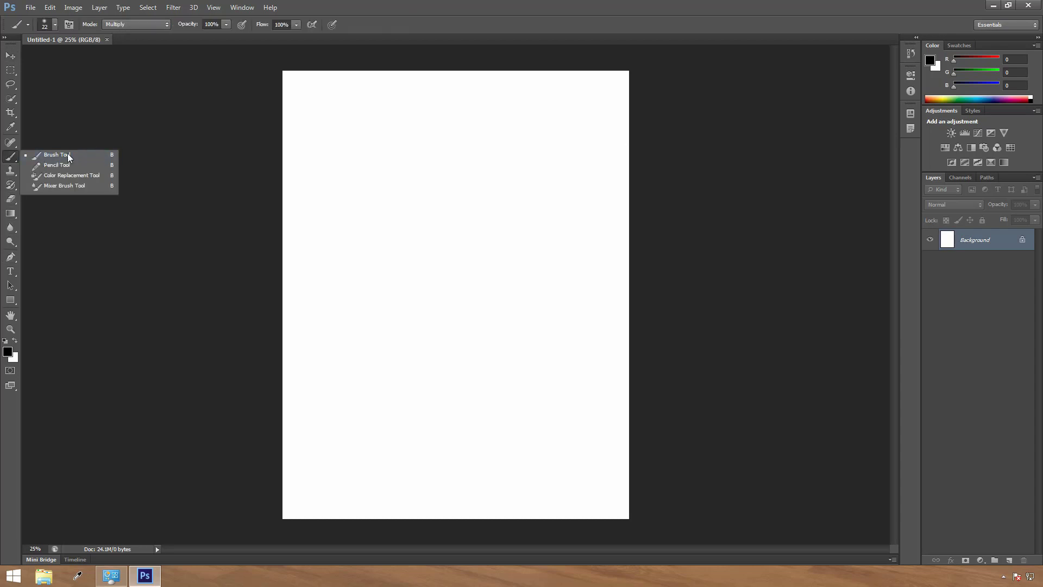
Select the standard Brush Tool and paint a black zigzag down the page
click(66, 156)
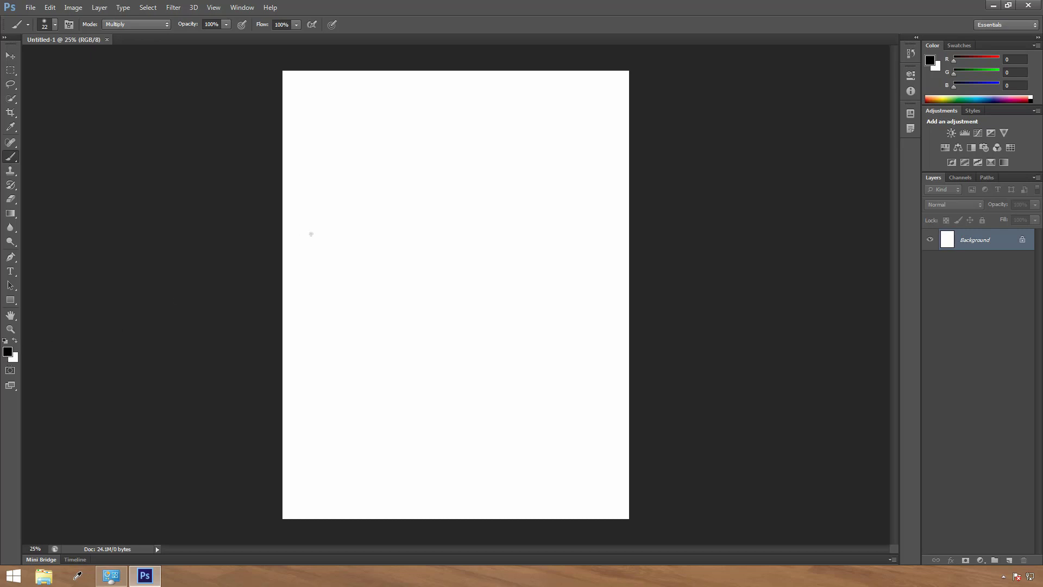
mouse_move(351, 223)
mouse_down()
mouse_move(424, 208)
mouse_move(365, 283)
mouse_move(482, 259)
mouse_move(423, 319)
mouse_move(449, 357)
mouse_up()
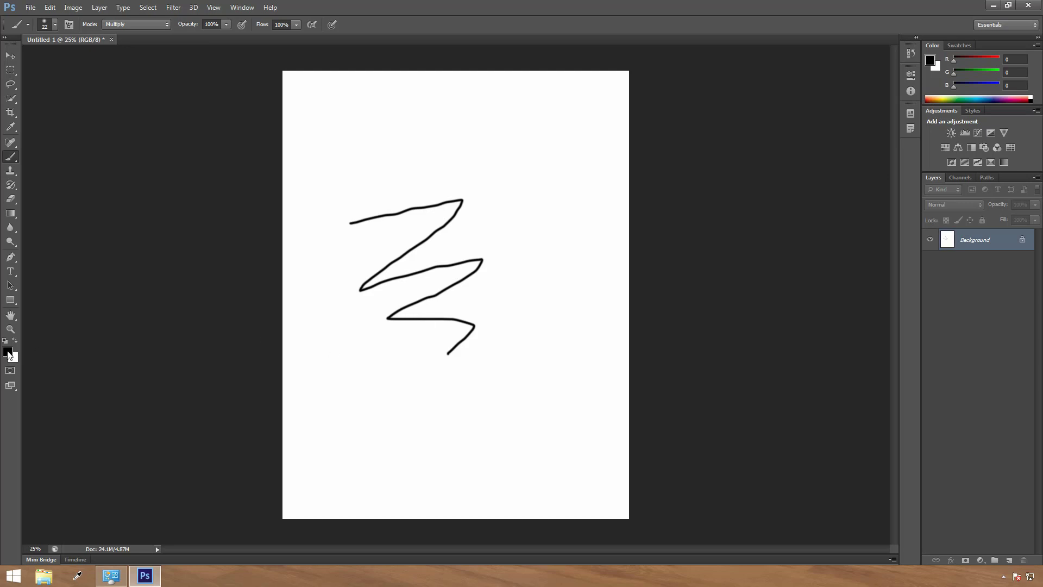
Set the foreground colour to red d53030 and paint a red zigzag over the black stroke
click(8, 352)
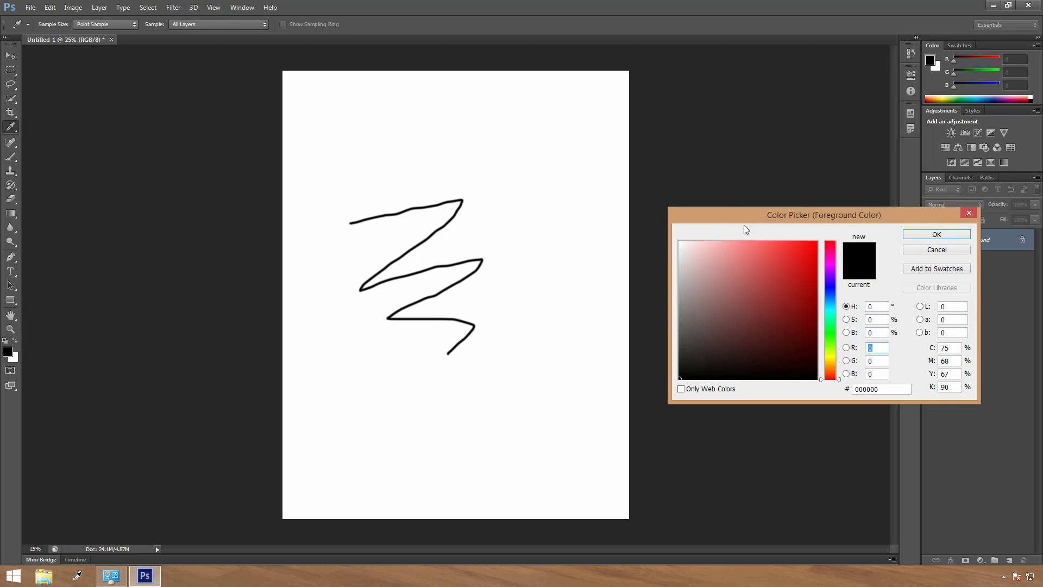
drag(751, 228, 660, 169)
click(705, 226)
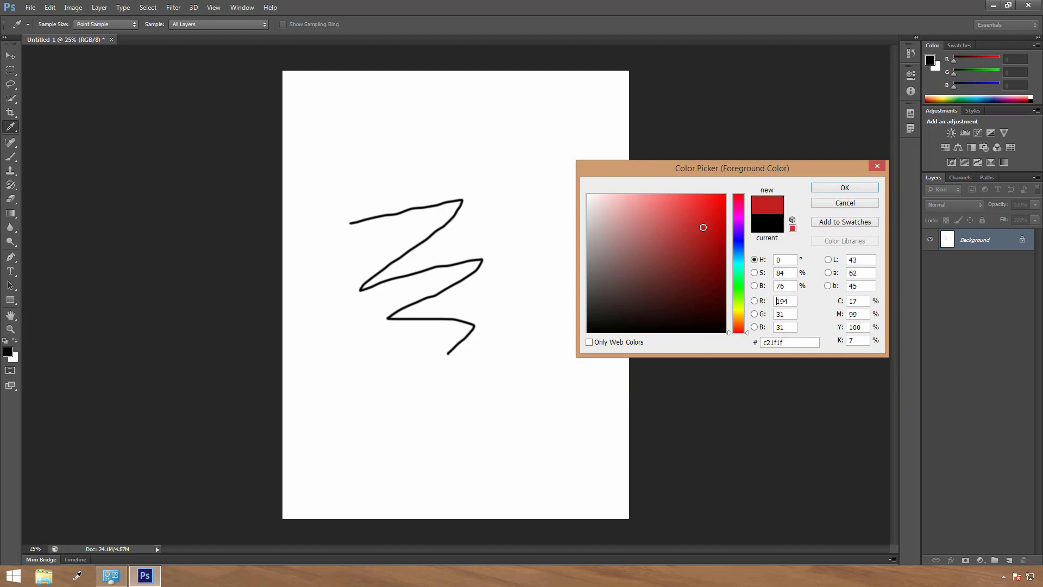
click(654, 228)
click(639, 212)
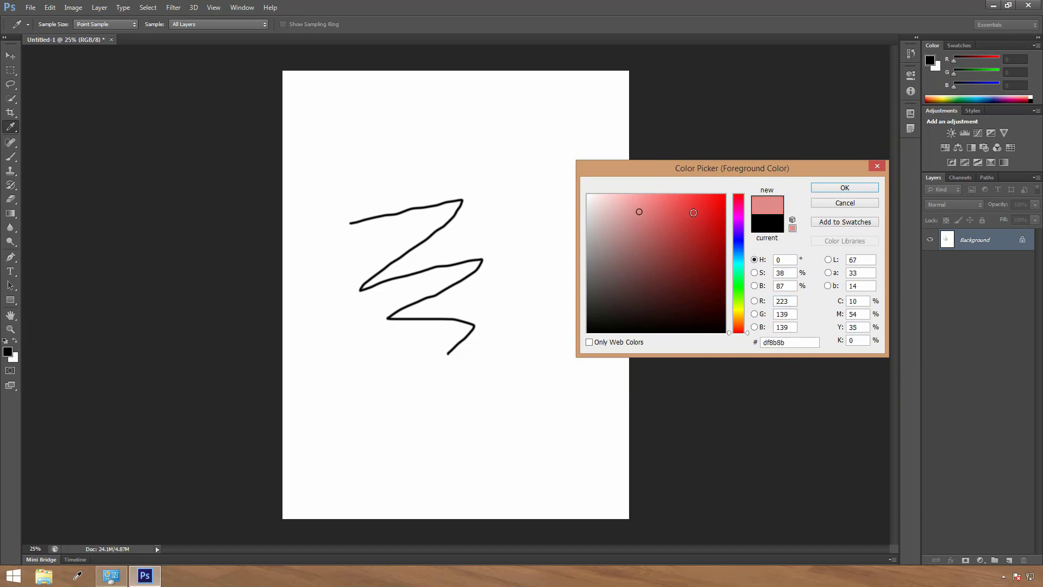
click(694, 217)
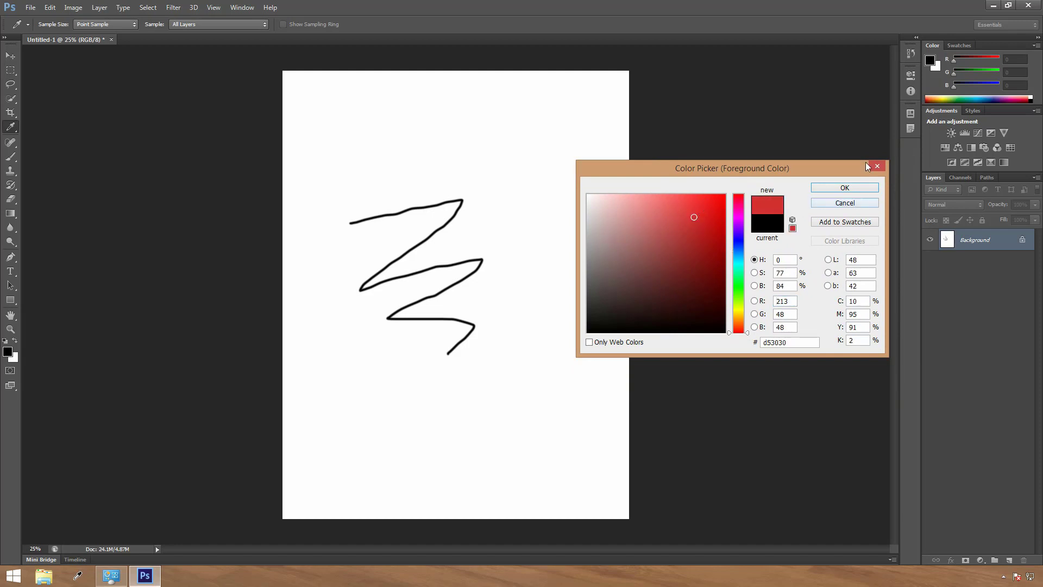
click(845, 188)
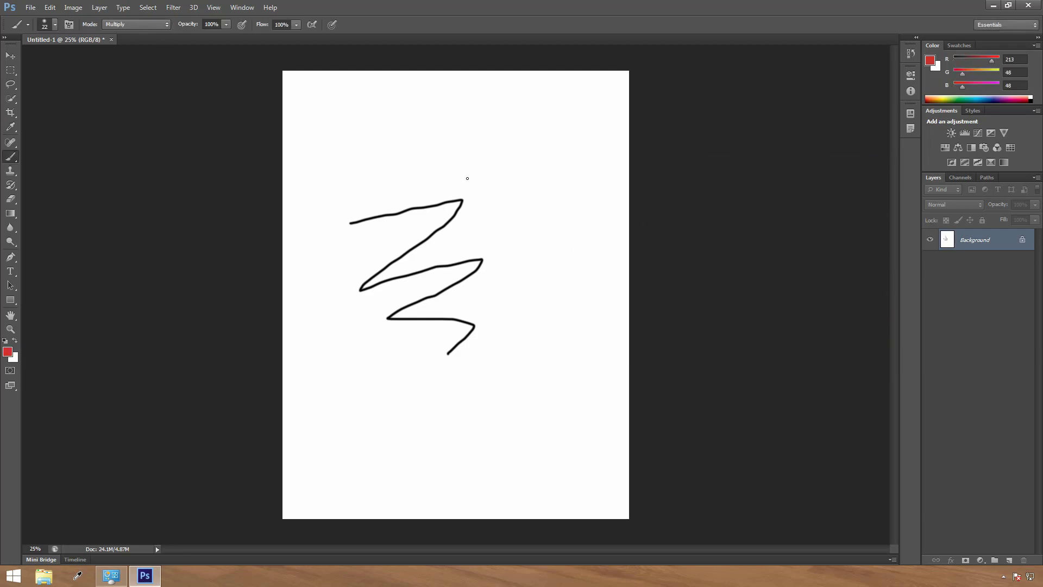
mouse_move(468, 178)
mouse_down()
mouse_move(377, 222)
mouse_move(456, 247)
mouse_move(457, 418)
mouse_move(399, 135)
mouse_move(439, 292)
mouse_move(504, 194)
mouse_move(469, 249)
mouse_up()
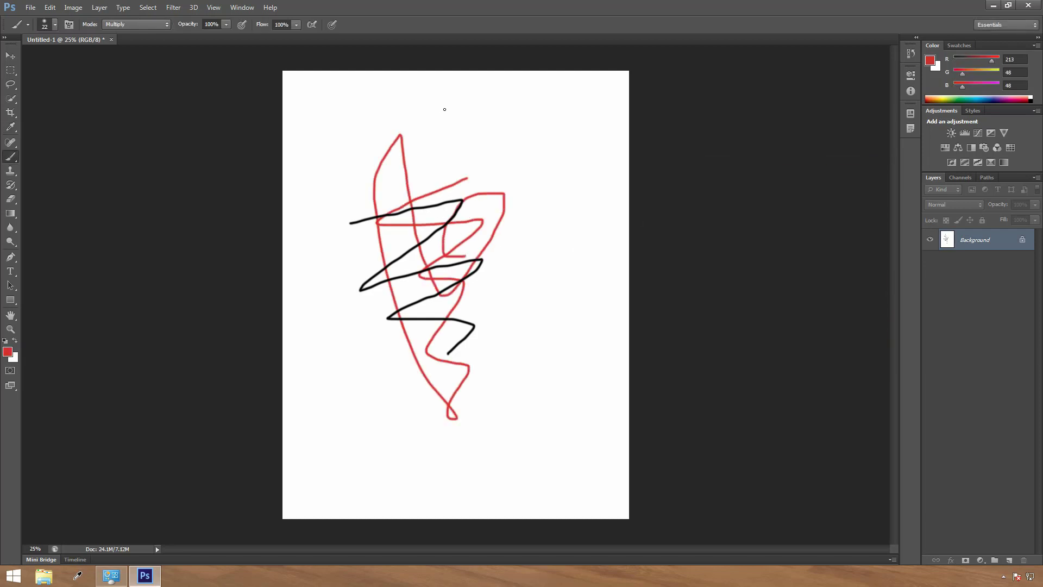
Paint a red curve, enlarge the brush from 22 px to 98 px, then paint thick soft strokes
drag(439, 134, 516, 172)
click(54, 25)
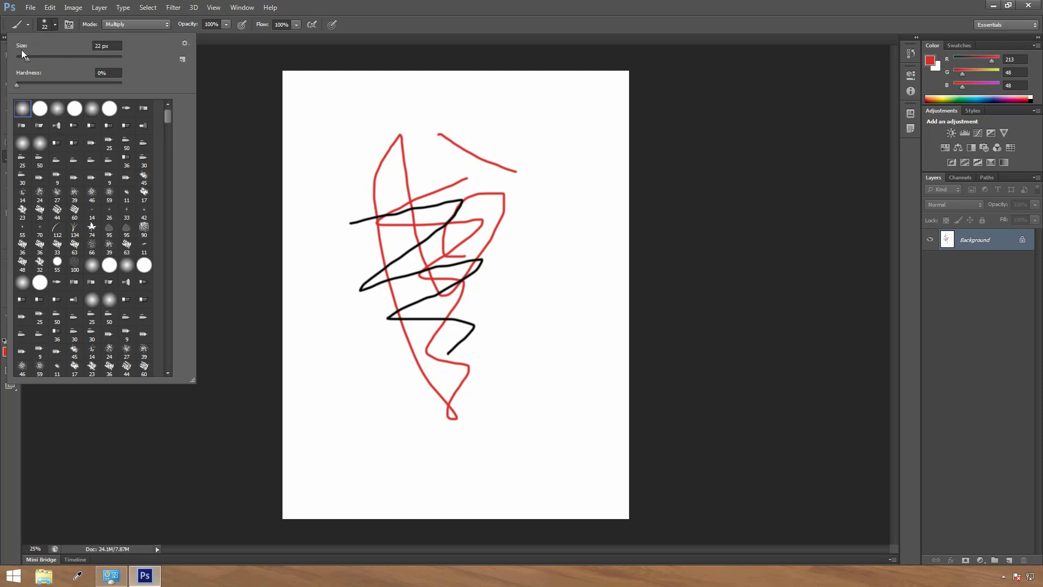
drag(30, 59, 67, 60)
mouse_move(377, 106)
mouse_down()
mouse_move(471, 104)
mouse_move(462, 204)
mouse_move(495, 338)
mouse_up()
mouse_move(397, 379)
mouse_down()
mouse_move(410, 166)
mouse_move(415, 349)
mouse_move(566, 318)
mouse_move(500, 334)
mouse_up()
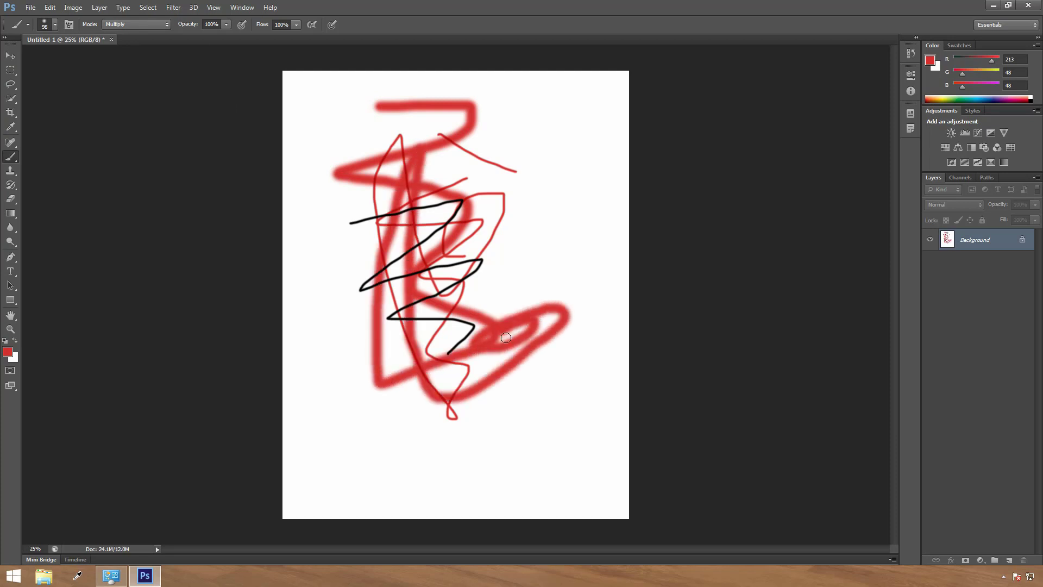
Lower brush opacity to 37% and paint a pale red stroke left of the scribble
click(226, 24)
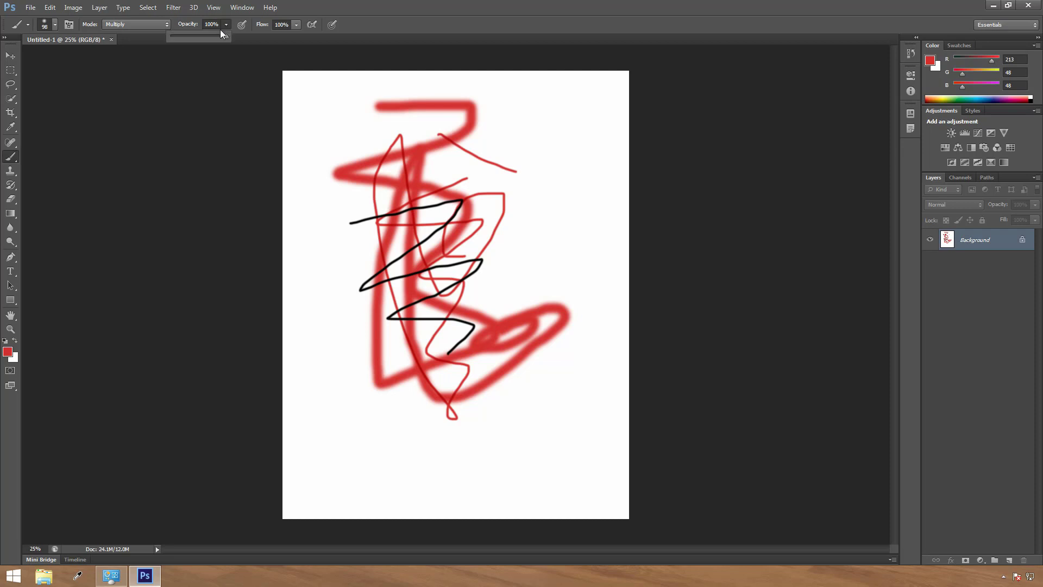
drag(223, 37, 192, 39)
click(308, 229)
mouse_move(308, 227)
mouse_down()
mouse_move(294, 344)
mouse_move(311, 396)
mouse_move(386, 467)
mouse_move(429, 466)
mouse_move(524, 429)
mouse_move(542, 375)
mouse_move(351, 438)
mouse_move(453, 441)
mouse_up()
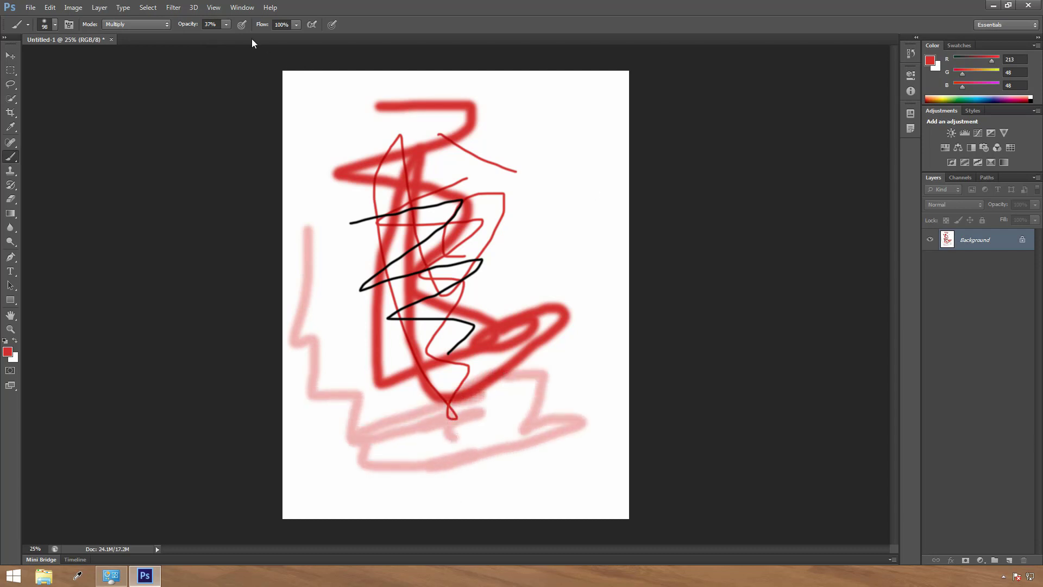
Restore opacity to 100% and paint solid red strokes across the top and right side
click(227, 25)
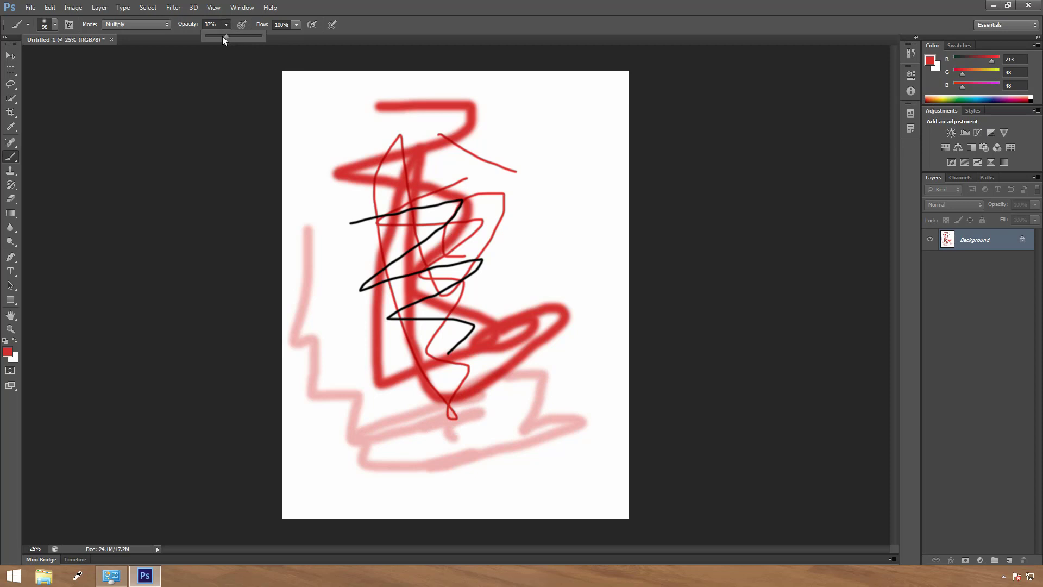
drag(228, 37, 281, 39)
mouse_move(331, 94)
mouse_down()
mouse_move(494, 169)
mouse_move(458, 245)
mouse_move(486, 243)
mouse_up()
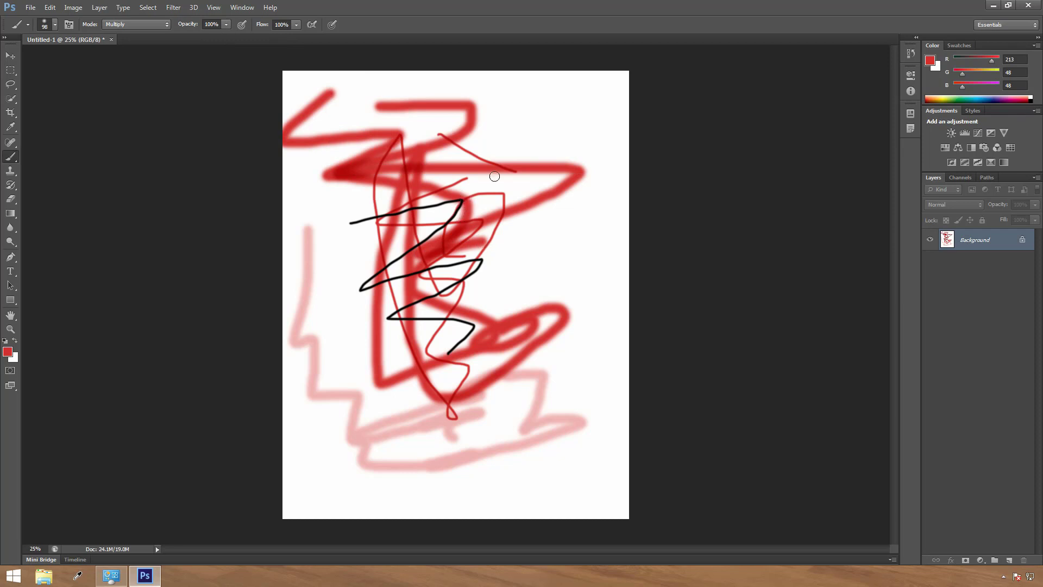
mouse_move(529, 93)
mouse_down()
mouse_move(506, 152)
mouse_move(530, 183)
mouse_move(520, 209)
mouse_up()
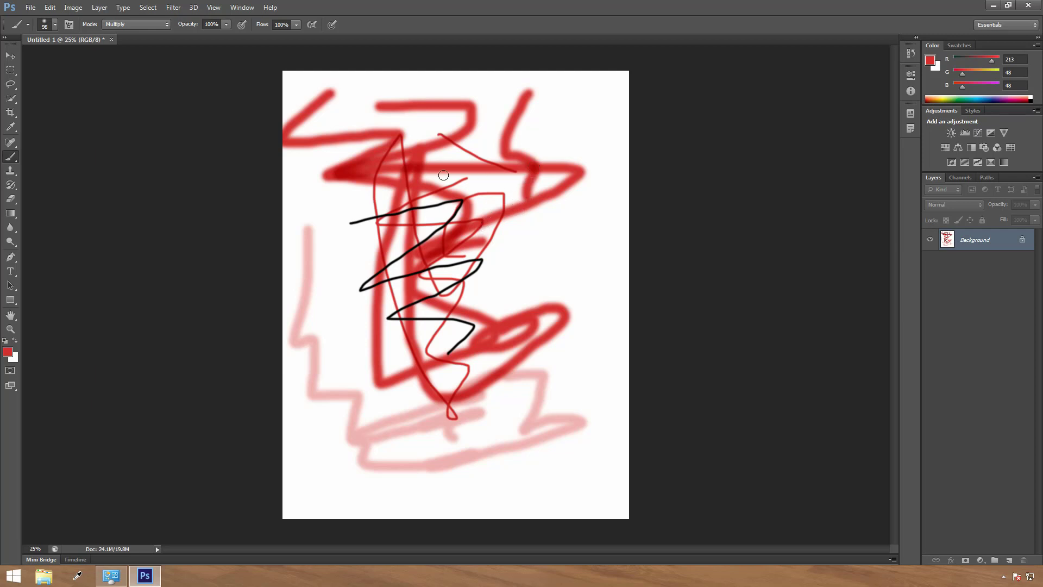
click(112, 40)
Discard the painting without saving and create a fresh blank Letter document at 300 ppi
click(523, 218)
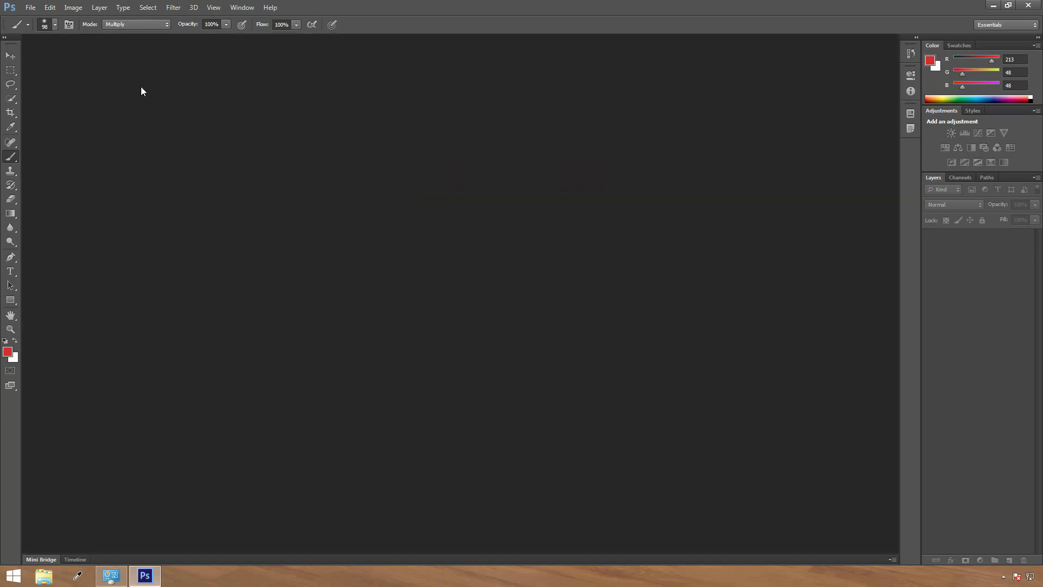
click(29, 8)
click(41, 19)
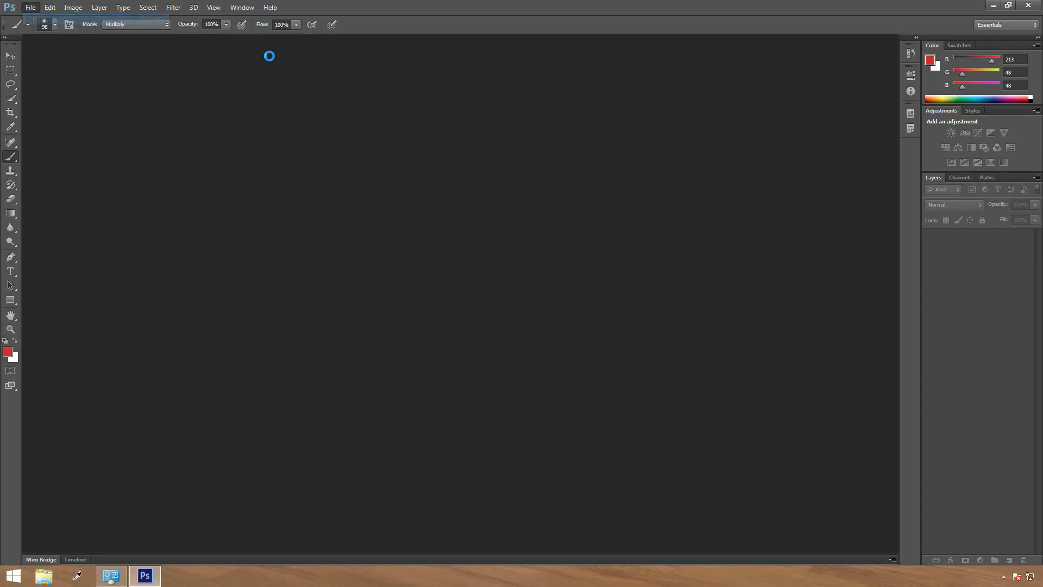
click(608, 138)
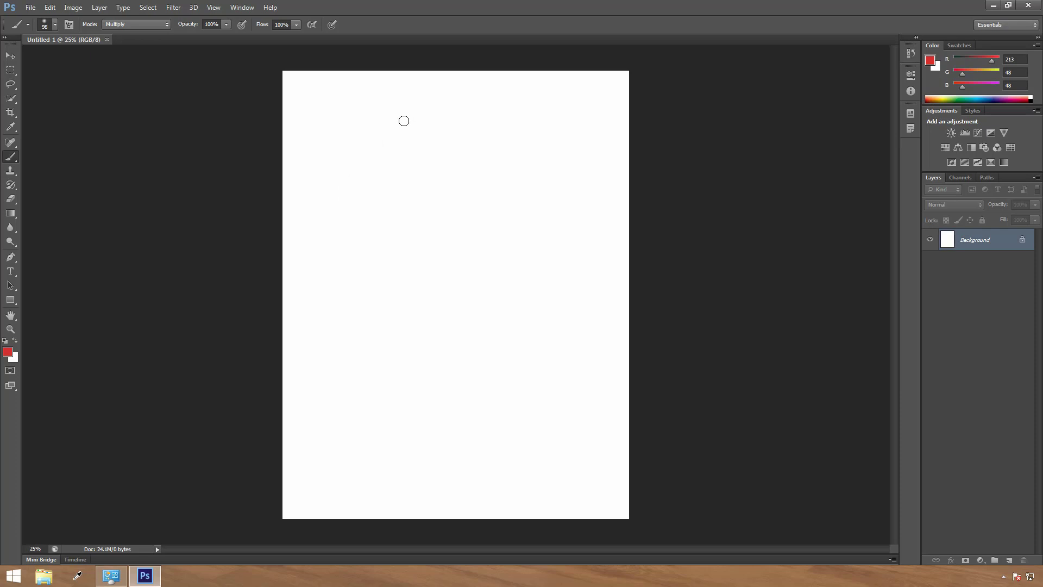
click(55, 25)
Choose the 134 px grass brush preset and paint a V-shaped grass stroke
scroll(70, 144, down, 6)
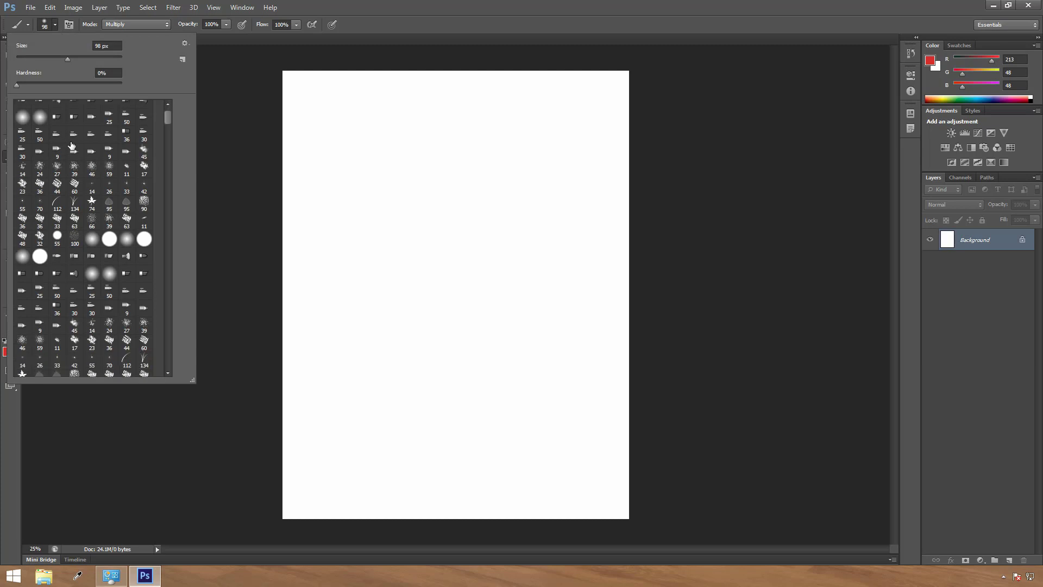
scroll(90, 245, up, 2)
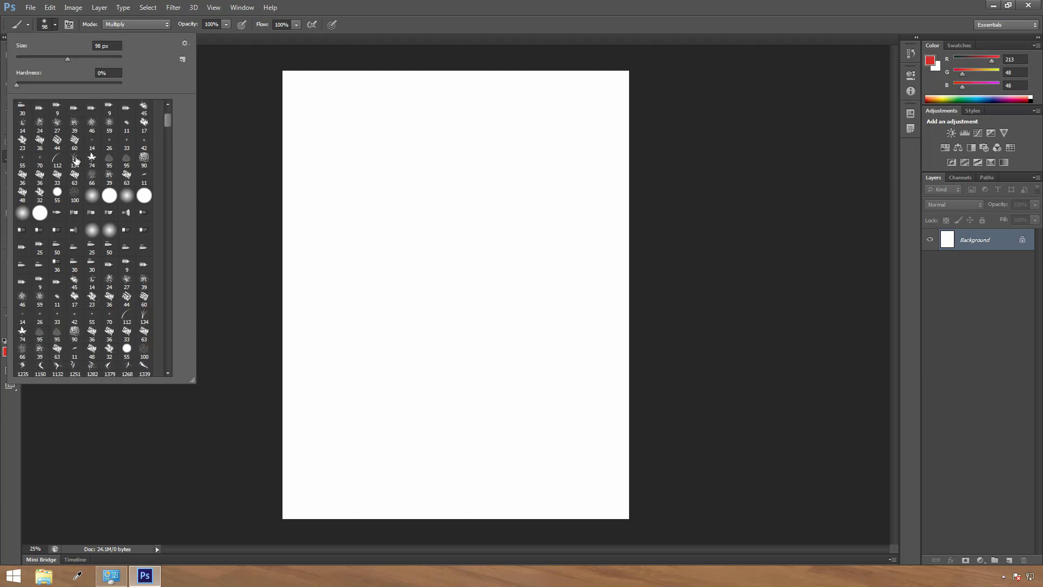
click(75, 159)
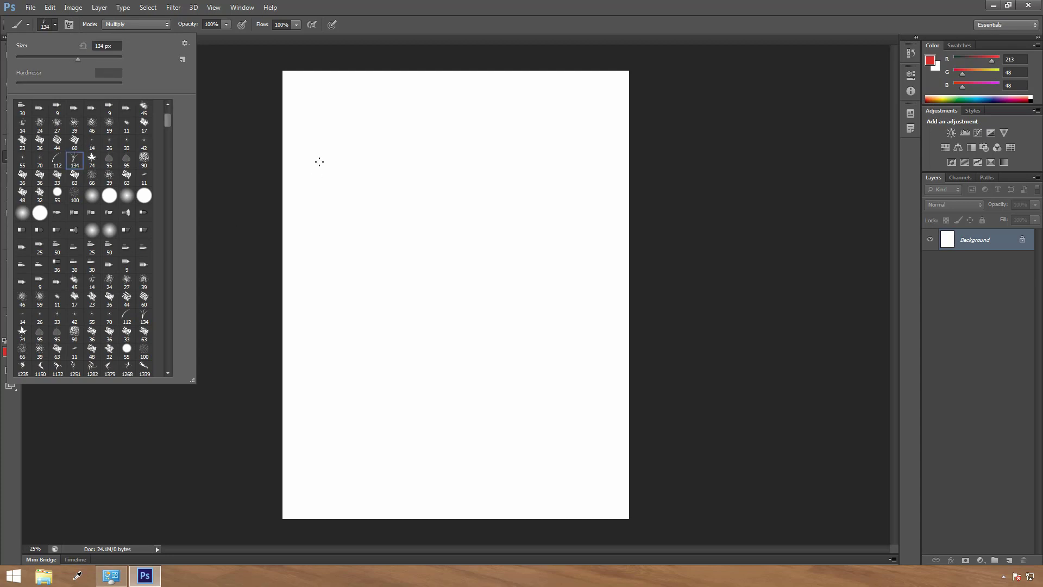
mouse_move(319, 161)
mouse_down()
mouse_move(357, 228)
mouse_move(421, 291)
mouse_move(439, 187)
mouse_move(425, 310)
mouse_up()
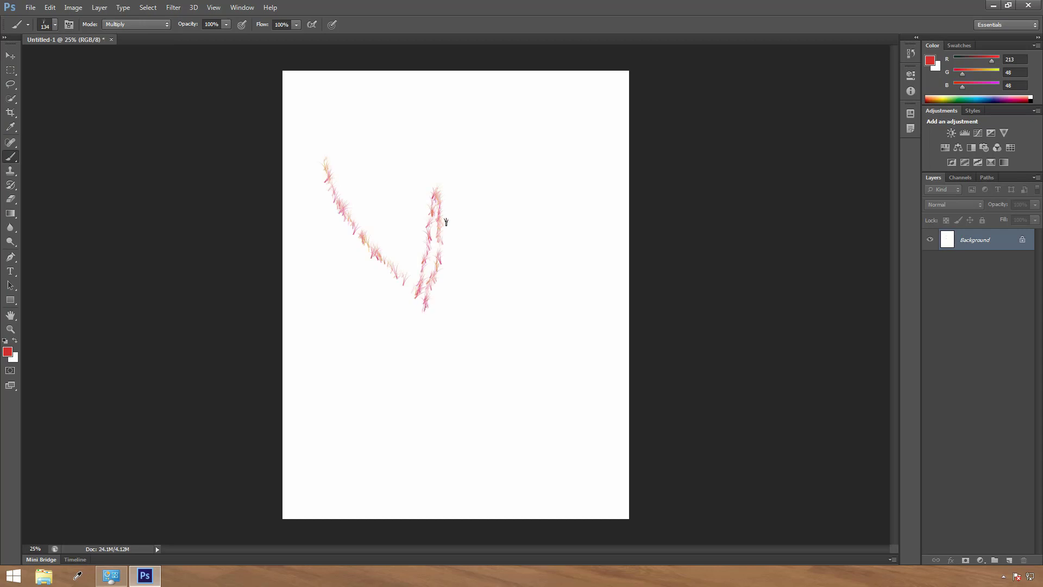
Resize the grass brush and paint two pink grass zigzags across the lower canvas
click(56, 26)
mouse_move(66, 58)
mouse_down()
mouse_move(122, 58)
mouse_move(81, 68)
mouse_up()
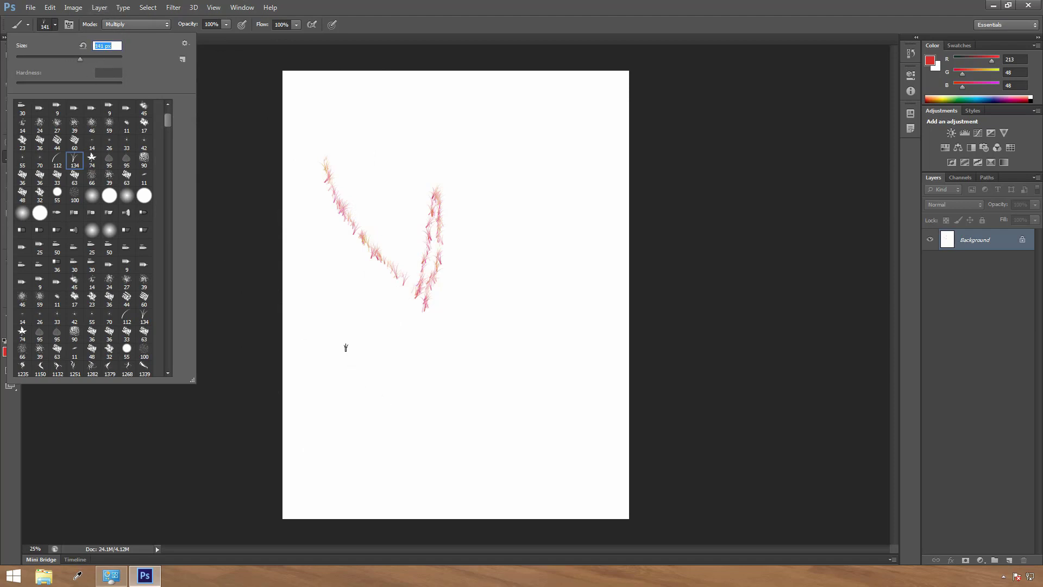
mouse_move(336, 340)
mouse_down()
mouse_move(518, 389)
mouse_move(304, 407)
mouse_move(497, 416)
mouse_up()
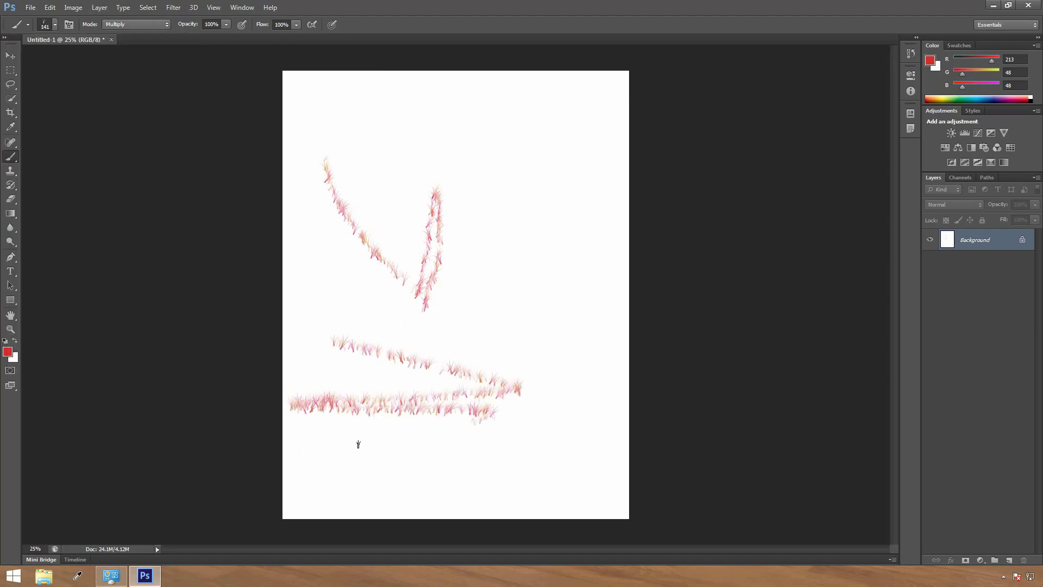
drag(358, 444, 520, 478)
Change the foreground colour to green (75, 189, 13) and paint grass over the pink strokes
click(8, 352)
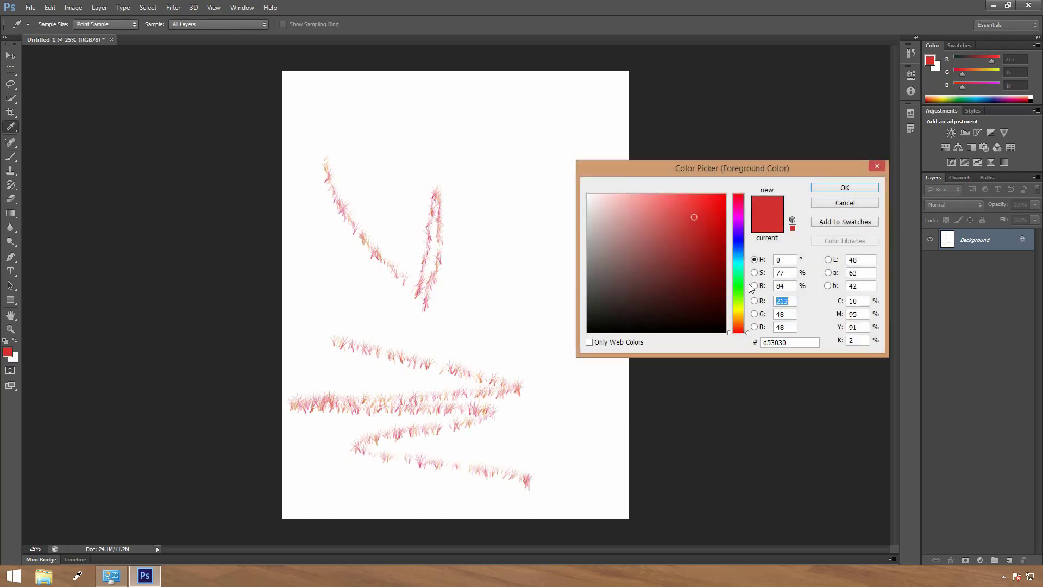
click(740, 270)
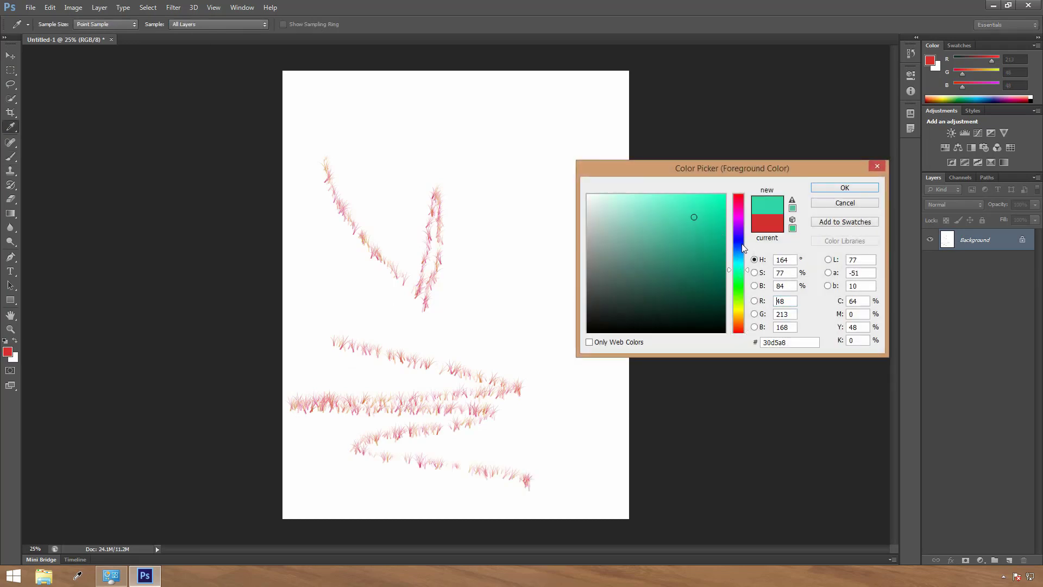
click(742, 295)
mouse_move(707, 217)
mouse_down()
mouse_move(717, 218)
mouse_move(716, 242)
mouse_move(716, 231)
mouse_up()
click(849, 189)
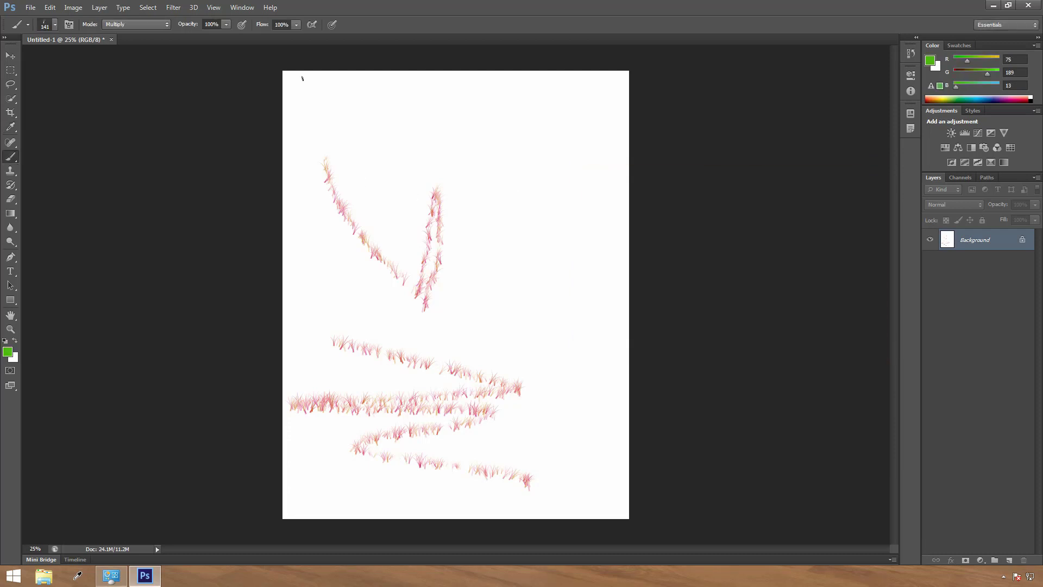
mouse_move(318, 327)
mouse_down()
mouse_move(452, 327)
mouse_move(516, 391)
mouse_move(326, 467)
mouse_move(437, 497)
mouse_move(554, 495)
mouse_move(304, 387)
mouse_move(467, 375)
mouse_move(378, 346)
mouse_move(326, 380)
mouse_move(377, 405)
mouse_up()
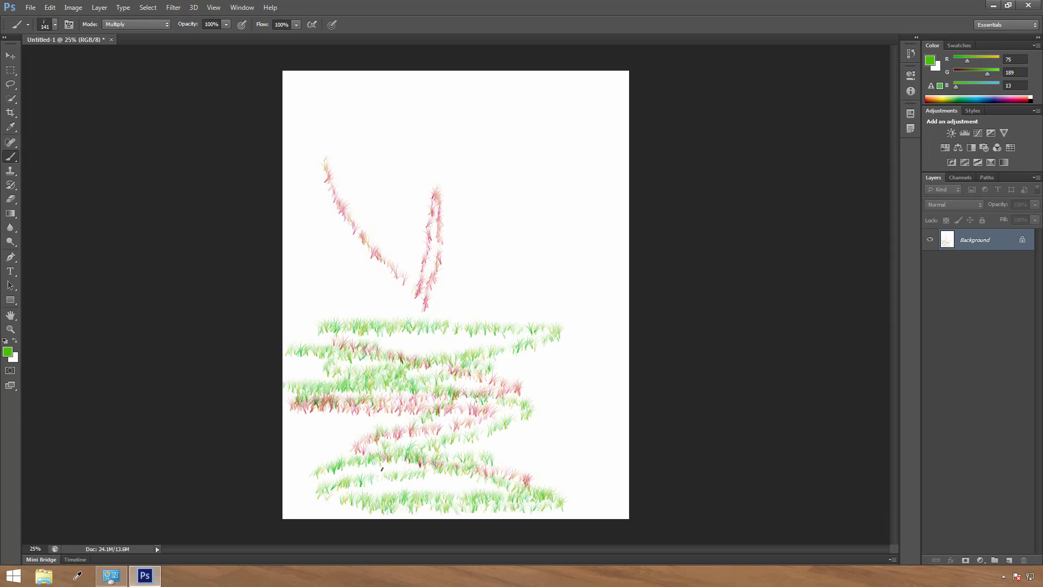
Choose the 74 px leaf brush, size it to 162 px, and scatter green leaves across the upper canvas
click(54, 25)
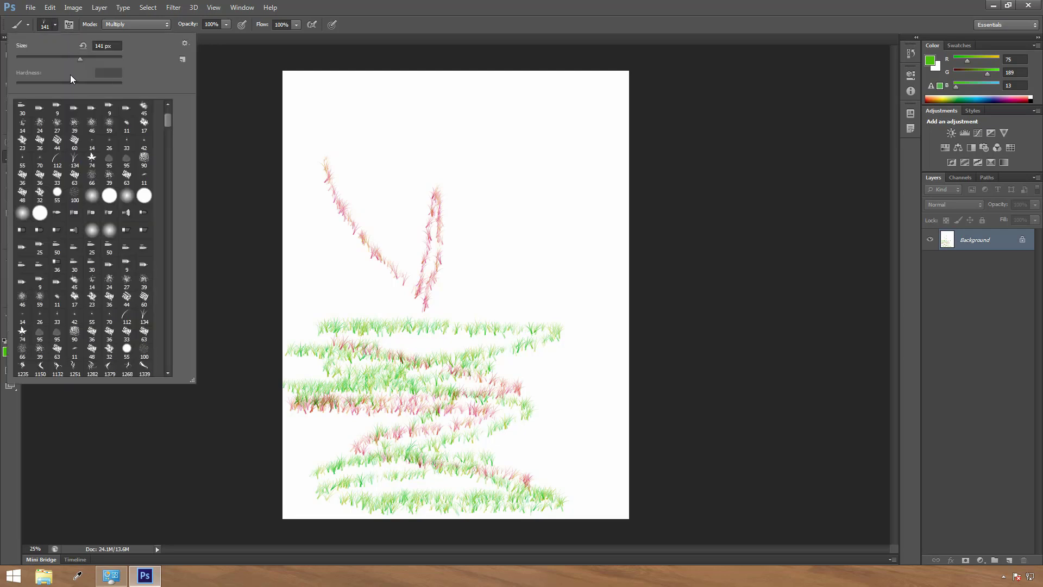
click(91, 163)
click(56, 24)
click(54, 24)
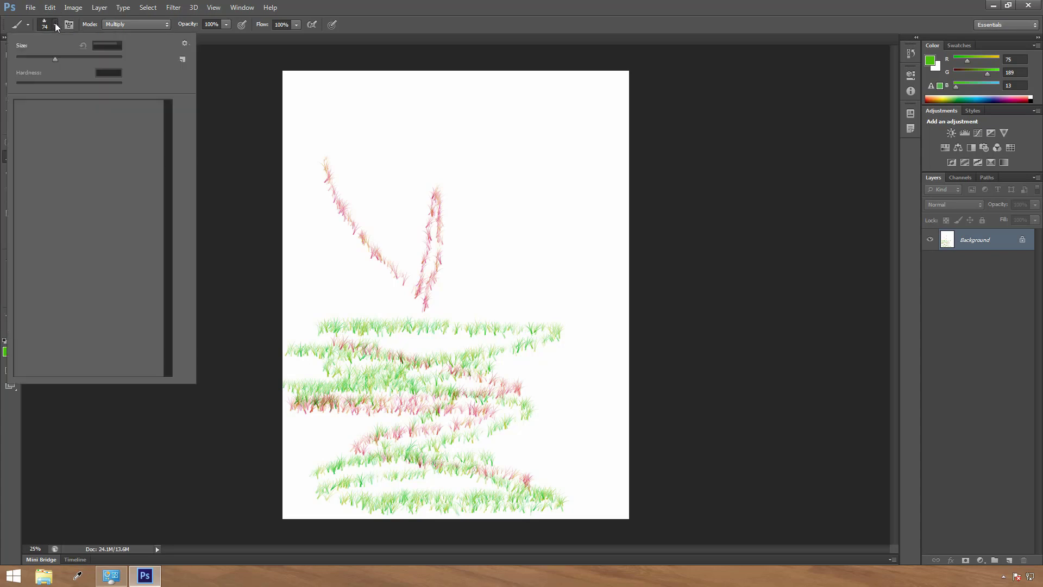
drag(53, 57, 61, 57)
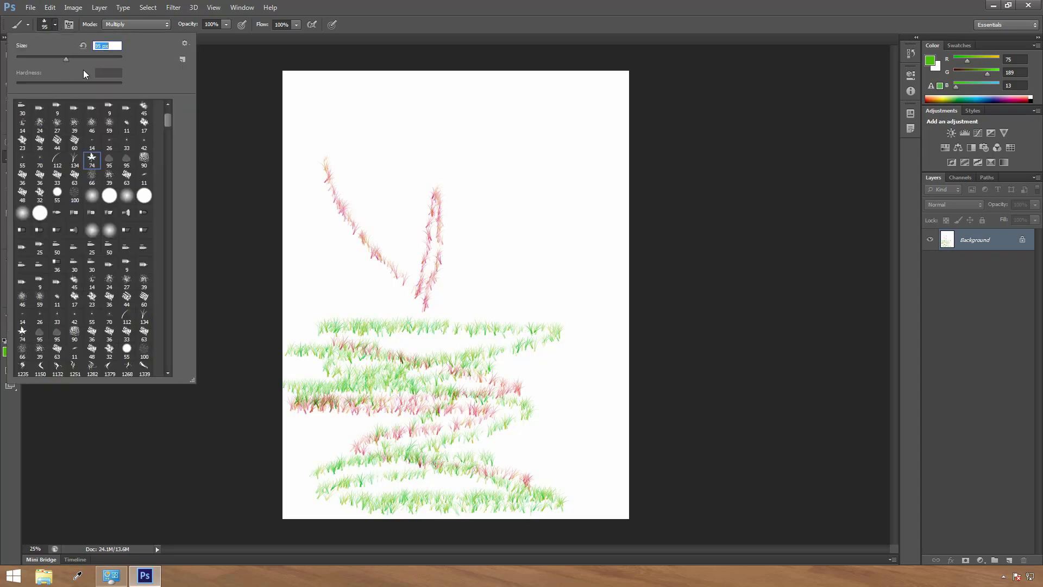
drag(71, 59, 86, 59)
mouse_move(516, 128)
mouse_down()
mouse_move(459, 162)
mouse_move(522, 228)
mouse_move(571, 259)
mouse_up()
mouse_move(354, 114)
mouse_down()
mouse_move(379, 210)
mouse_move(390, 187)
mouse_move(590, 345)
mouse_up()
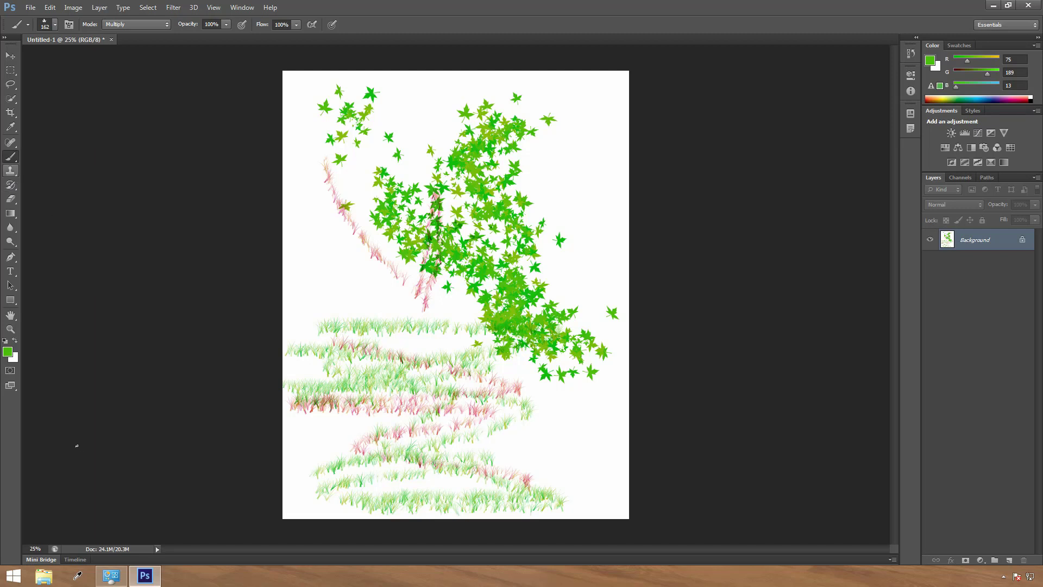
Switch to the Pencil Tool and draw thick 106 px green strokes across the upper canvas
right_click(11, 159)
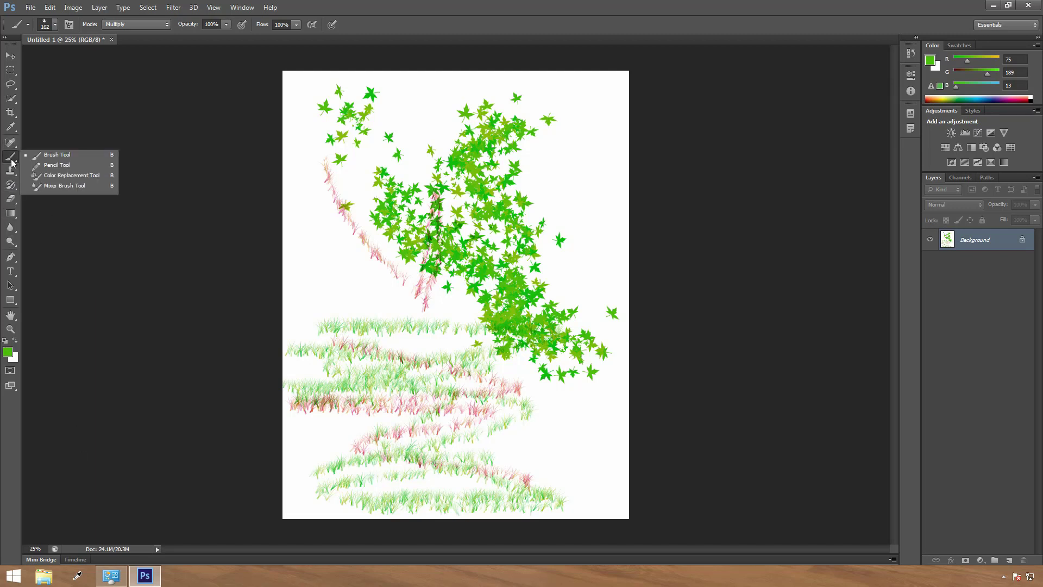
click(54, 168)
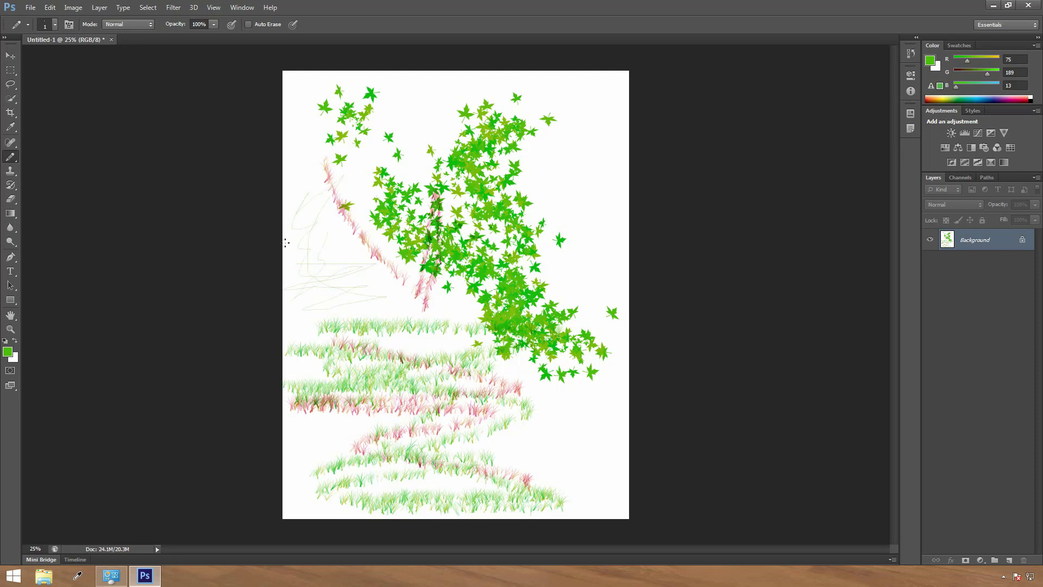
click(55, 25)
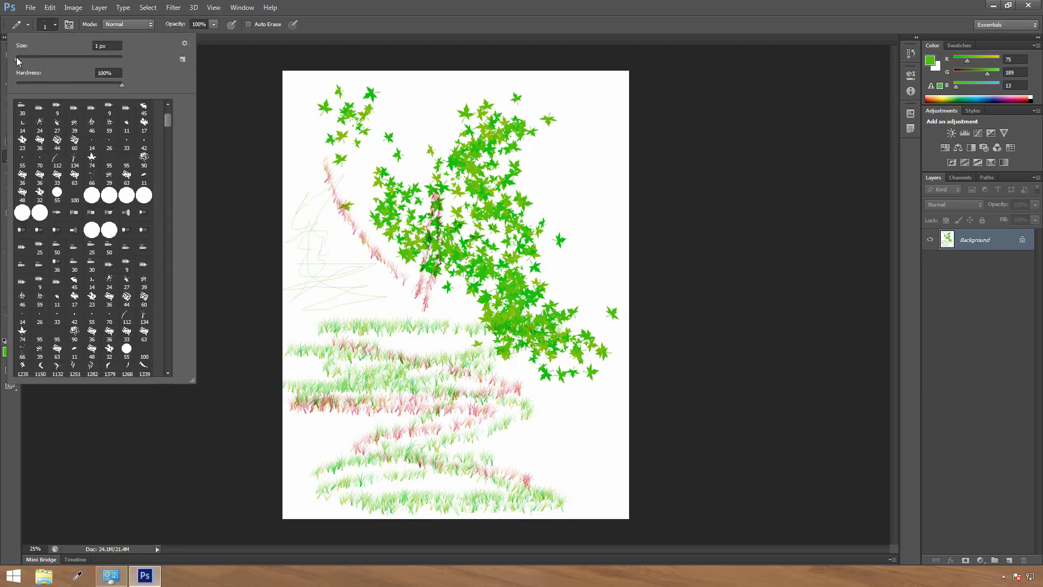
drag(18, 61, 71, 59)
mouse_move(317, 256)
mouse_down()
mouse_move(299, 200)
mouse_move(311, 282)
mouse_move(373, 271)
mouse_move(423, 209)
mouse_move(502, 160)
mouse_move(409, 133)
mouse_up()
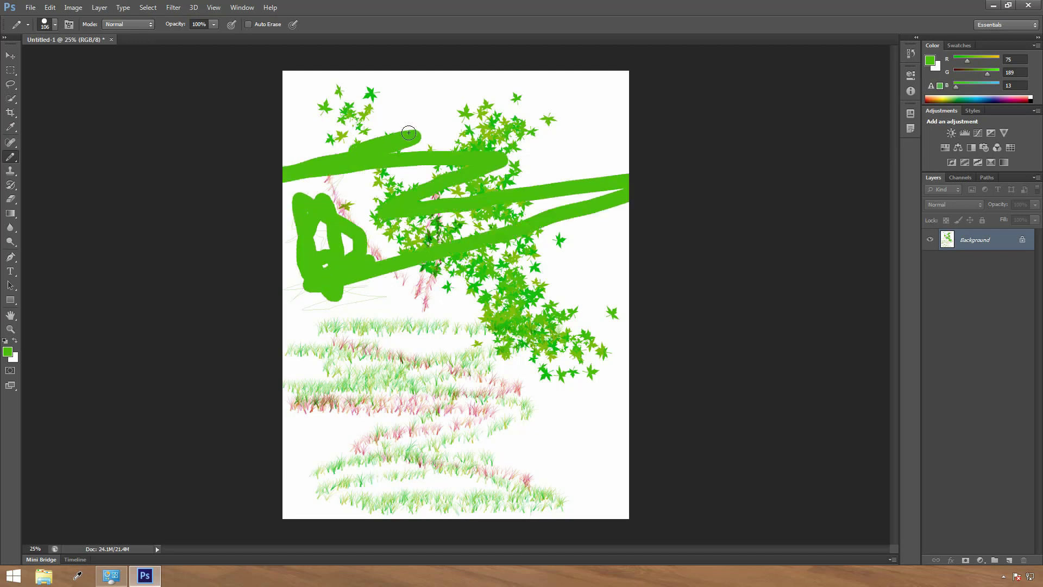
right_click(14, 156)
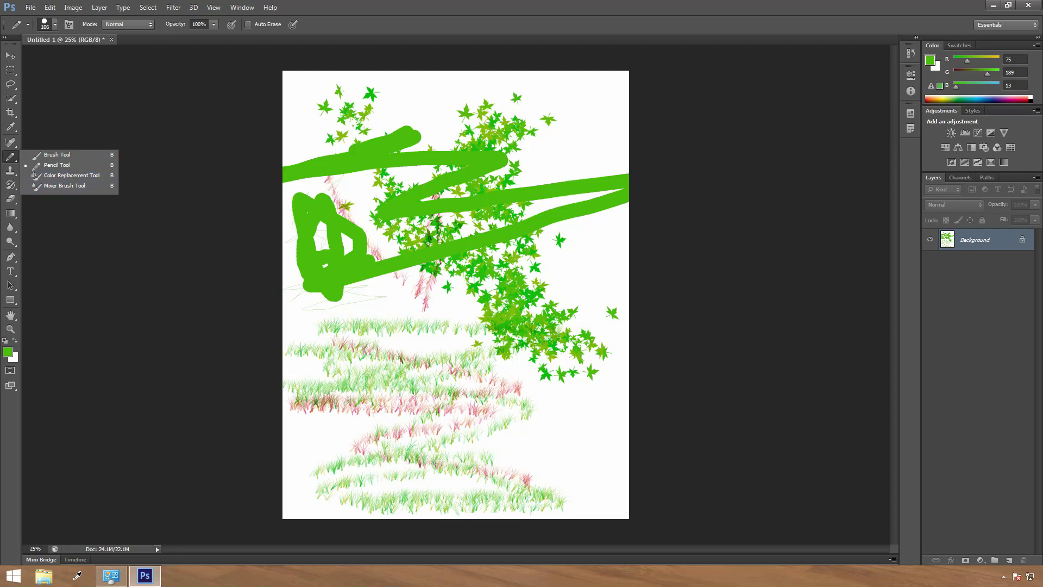
Close Untitled-1 without saving and open the photo Baby 2.jpg
click(112, 40)
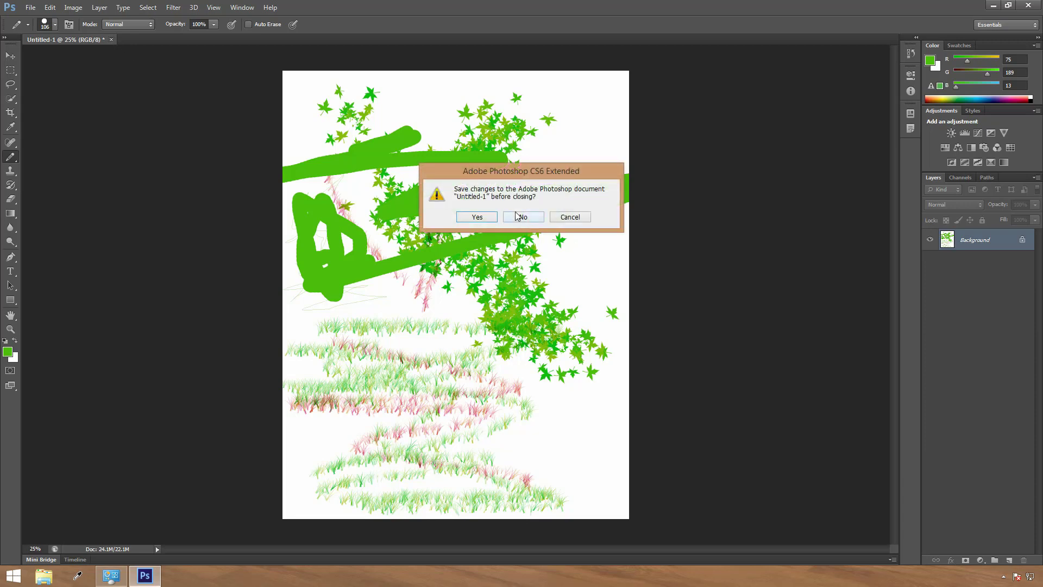
click(523, 217)
click(31, 7)
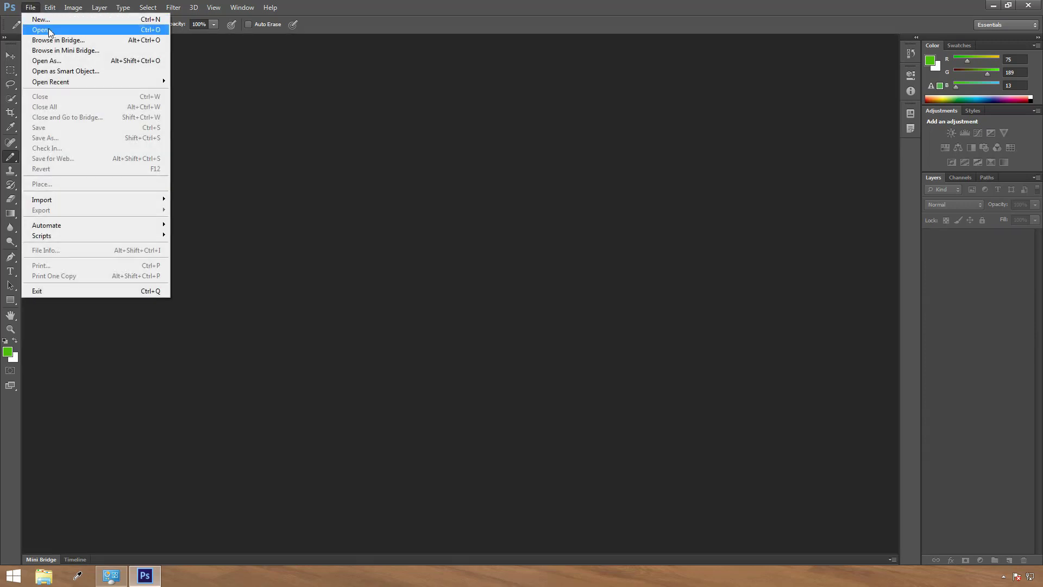
click(54, 28)
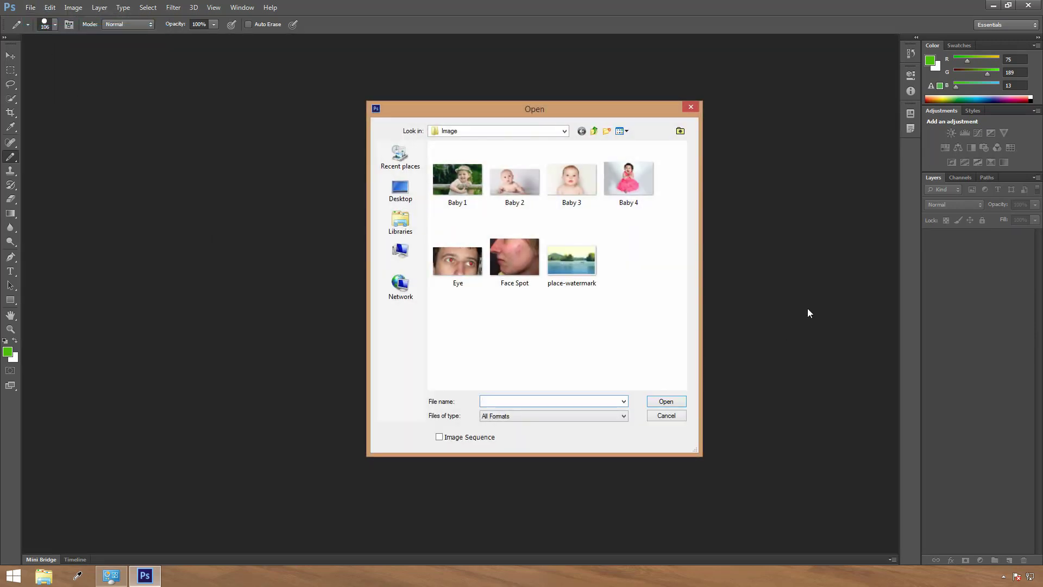
click(508, 183)
click(666, 402)
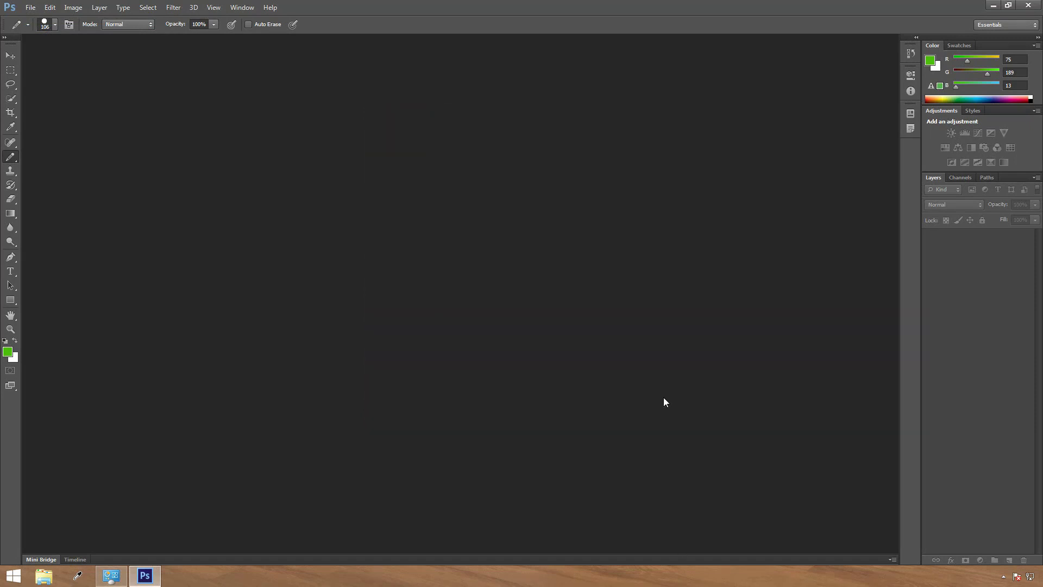
click(12, 157)
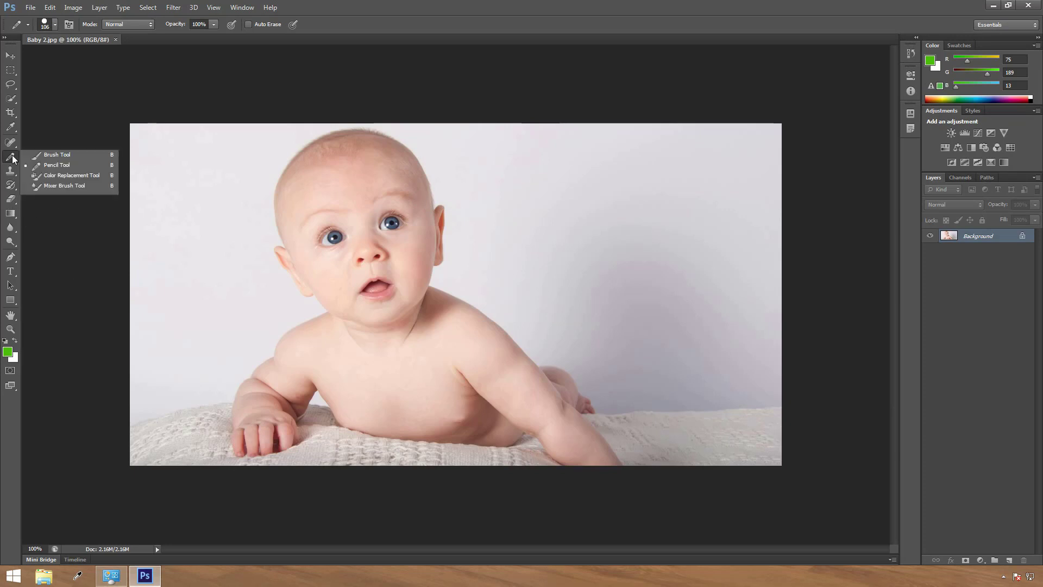
Select the Color Replacement Tool and set the foreground colour to green 5acd1b
click(82, 178)
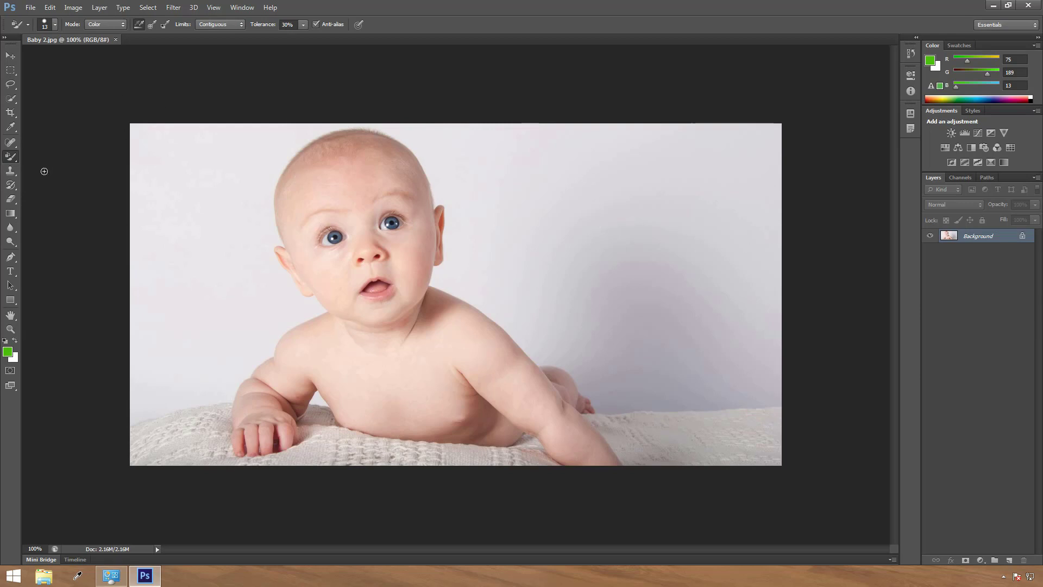
click(8, 353)
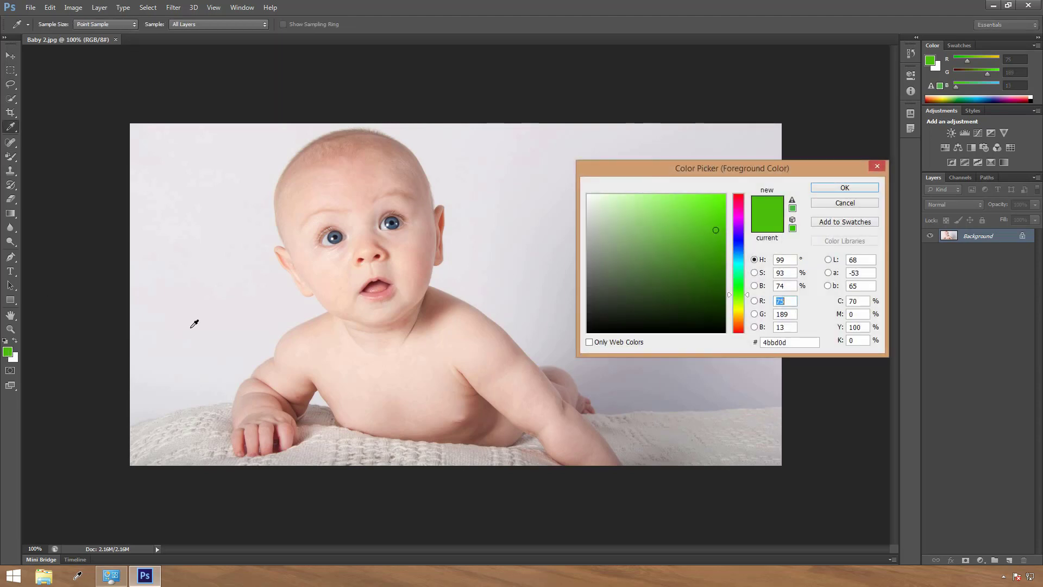
click(708, 211)
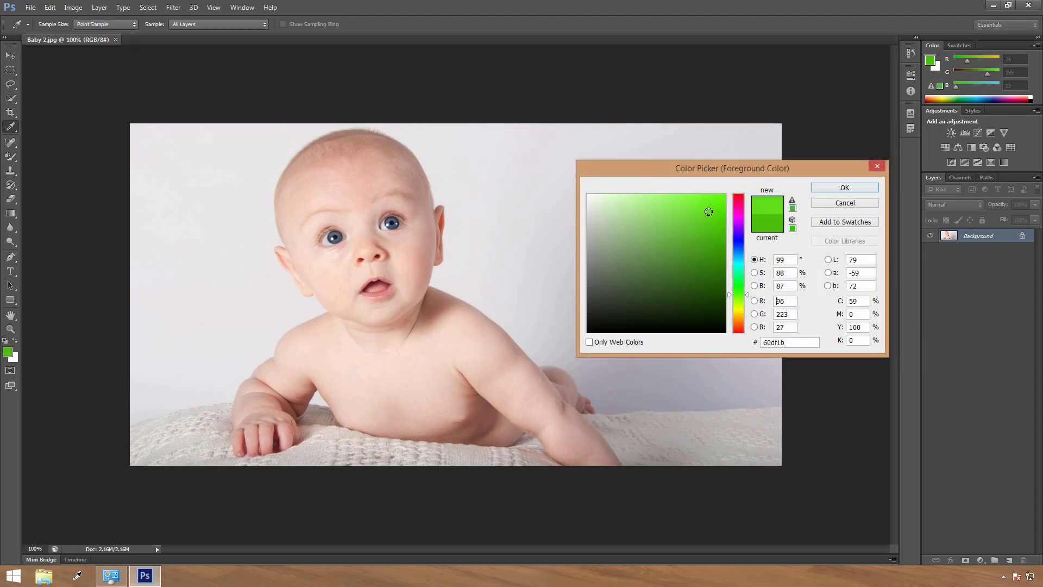
drag(709, 211, 708, 222)
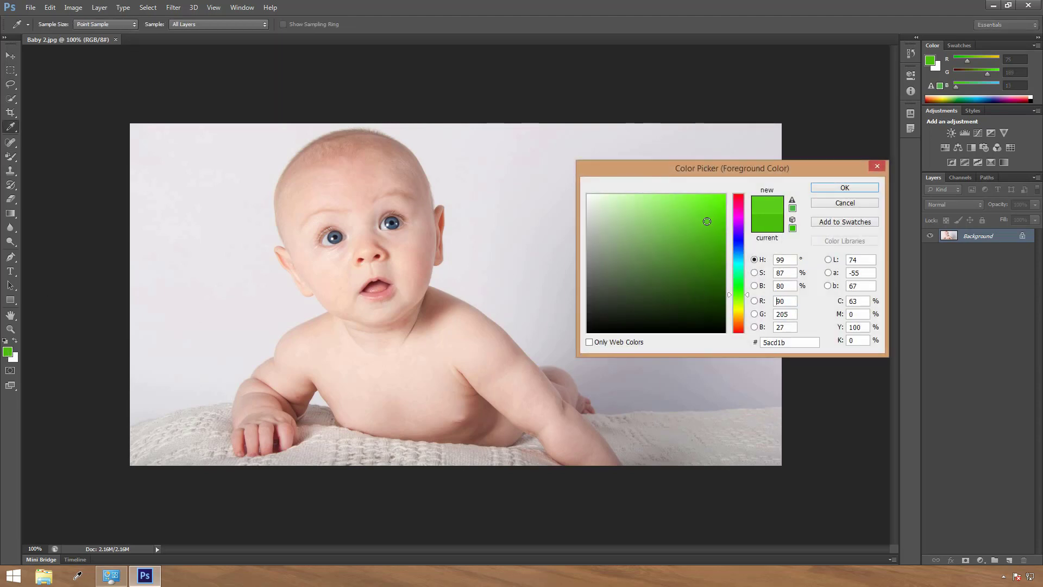
click(826, 188)
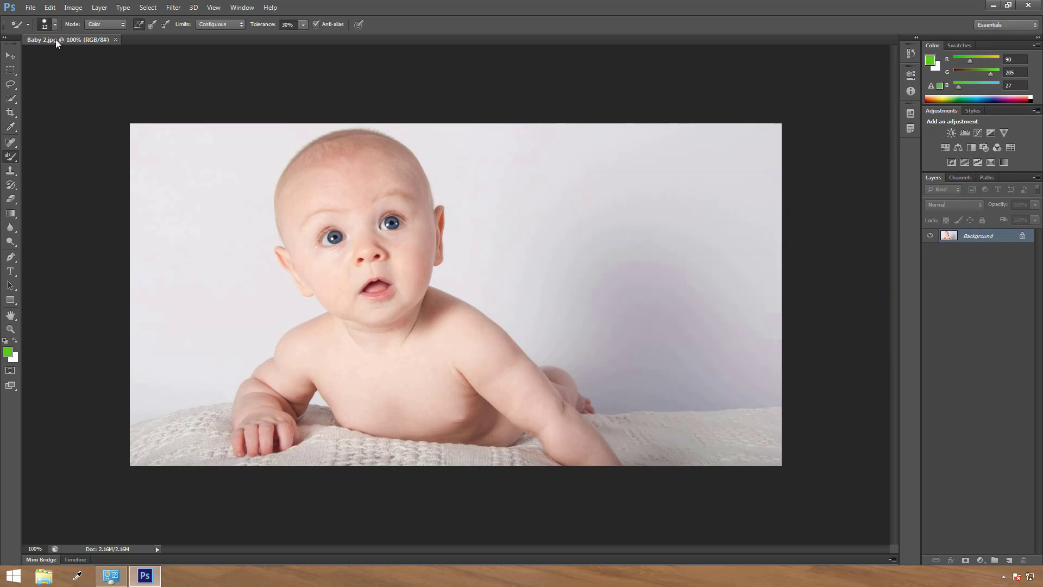
Enlarge the brush and paint green over the baby's face, head and background bands
click(55, 25)
drag(20, 54, 35, 54)
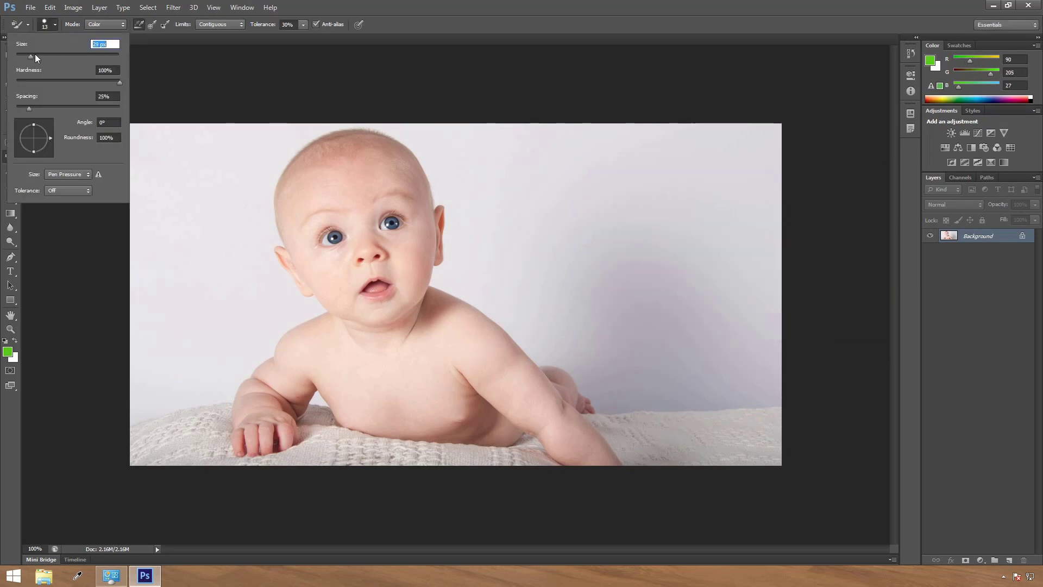
drag(234, 248, 494, 239)
drag(244, 318, 430, 283)
mouse_move(681, 320)
mouse_down()
mouse_move(279, 332)
mouse_move(250, 255)
mouse_move(430, 210)
mouse_move(191, 205)
mouse_move(428, 175)
mouse_move(452, 156)
mouse_move(138, 156)
mouse_move(383, 157)
mouse_move(241, 122)
mouse_move(426, 136)
mouse_move(318, 171)
mouse_move(239, 246)
mouse_move(403, 285)
mouse_move(534, 343)
mouse_move(471, 375)
mouse_move(341, 341)
mouse_move(455, 309)
mouse_move(427, 292)
mouse_move(401, 290)
mouse_up()
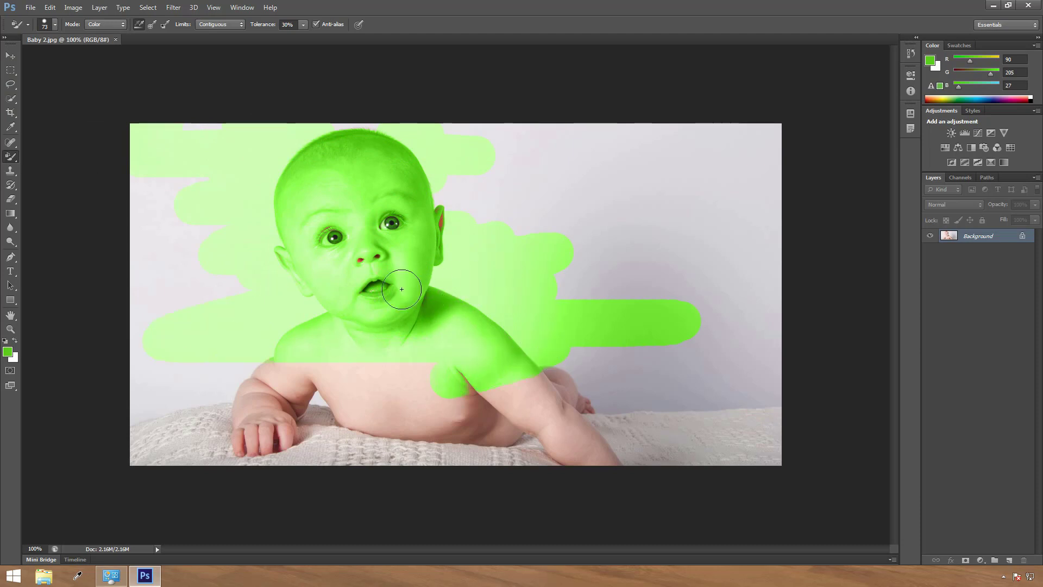
Change the foreground to pale grey b7beb3 and paint it over the green areas
click(7, 352)
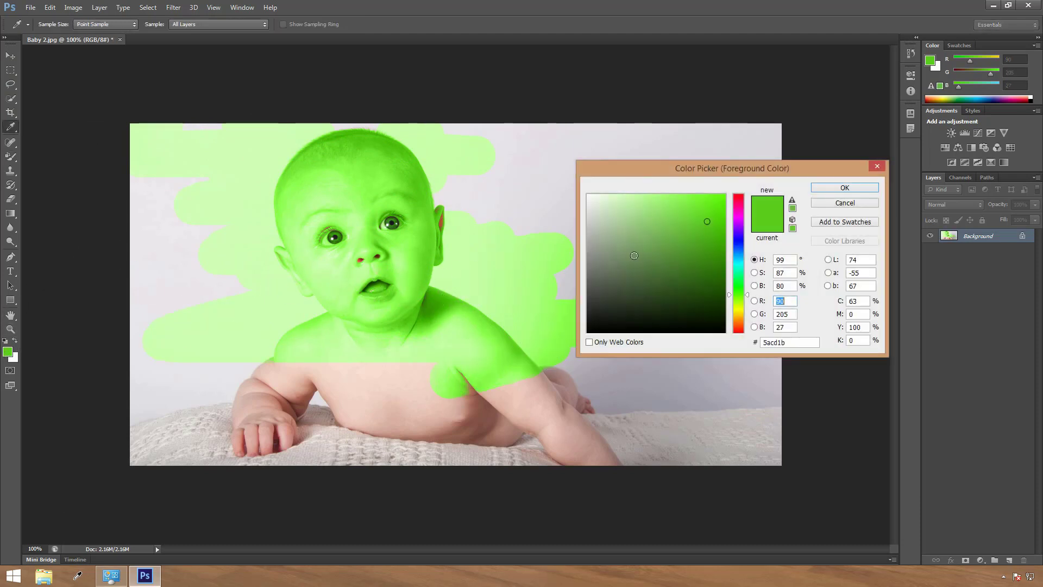
drag(605, 245, 597, 237)
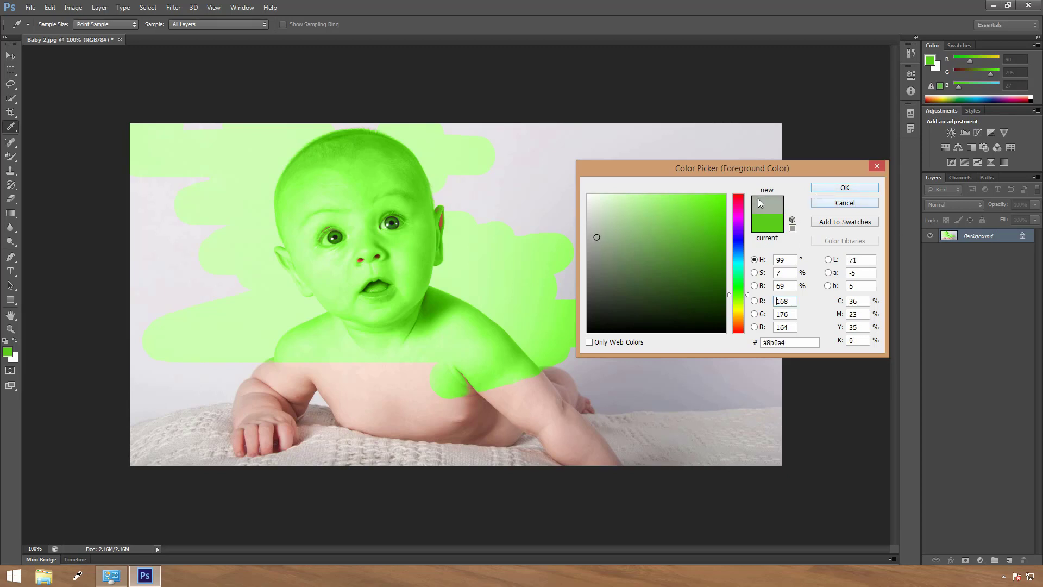
click(595, 229)
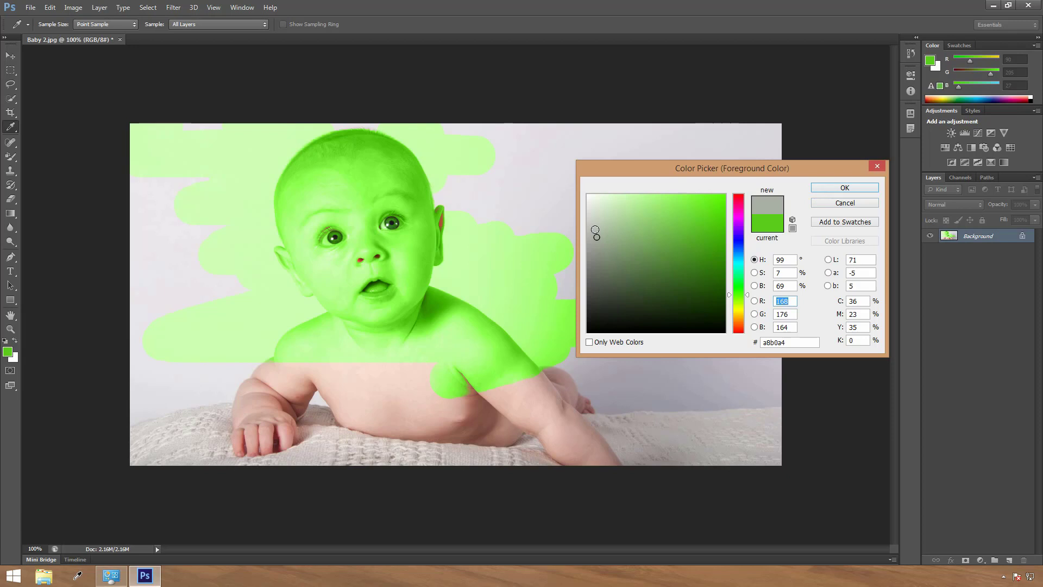
click(826, 194)
key(b)
mouse_move(508, 237)
mouse_down()
mouse_move(363, 227)
mouse_move(437, 193)
mouse_move(406, 145)
mouse_move(179, 148)
mouse_move(276, 165)
mouse_move(191, 122)
mouse_move(150, 155)
mouse_move(274, 245)
mouse_move(293, 223)
mouse_move(521, 199)
mouse_move(237, 211)
mouse_move(352, 149)
mouse_move(213, 144)
mouse_move(257, 205)
mouse_move(183, 210)
mouse_move(435, 330)
mouse_move(252, 377)
mouse_move(118, 364)
mouse_move(49, 378)
mouse_move(180, 414)
mouse_move(374, 378)
mouse_move(167, 400)
mouse_move(471, 402)
mouse_move(175, 458)
mouse_move(440, 410)
mouse_move(688, 413)
mouse_move(646, 456)
mouse_move(434, 459)
mouse_move(518, 397)
mouse_move(368, 391)
mouse_move(319, 362)
mouse_move(584, 288)
mouse_move(456, 265)
mouse_move(636, 231)
mouse_move(494, 274)
mouse_move(387, 405)
mouse_move(457, 428)
mouse_move(591, 429)
mouse_move(523, 382)
mouse_move(582, 407)
mouse_move(618, 396)
mouse_move(531, 279)
mouse_up()
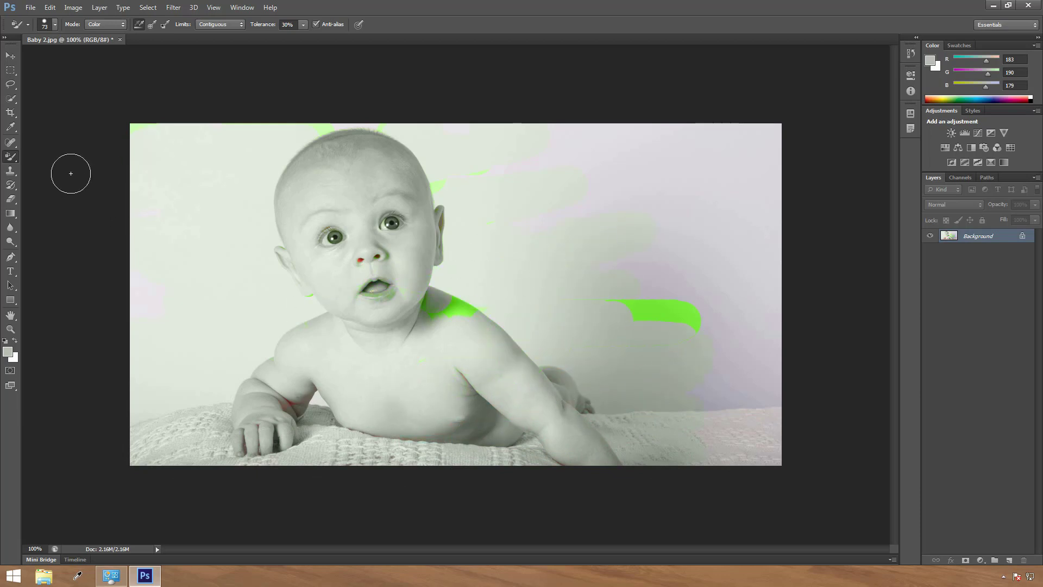
Select the Mixer Brush Tool and enlarge its brush size
right_click(9, 158)
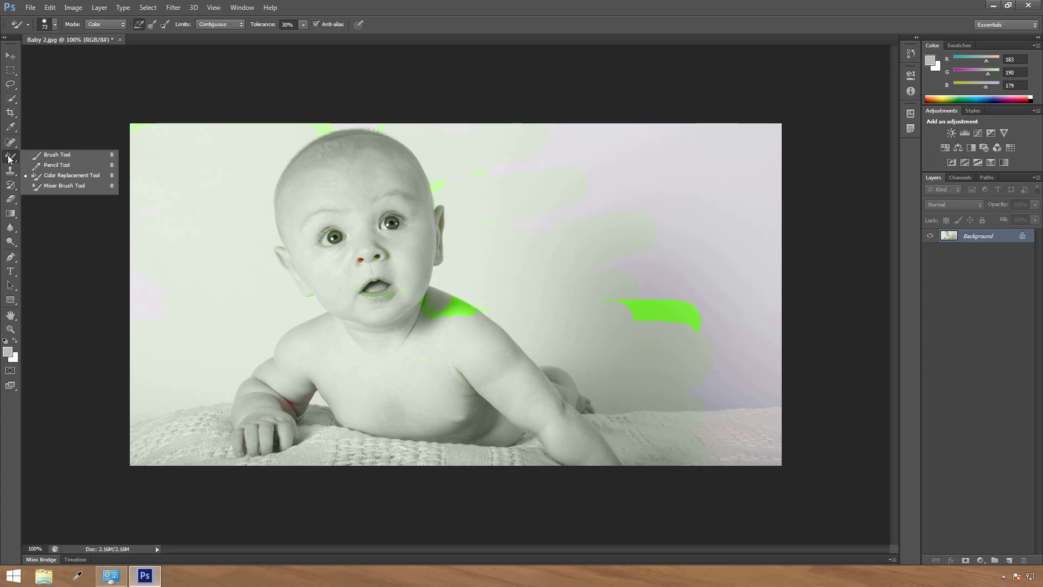
click(61, 185)
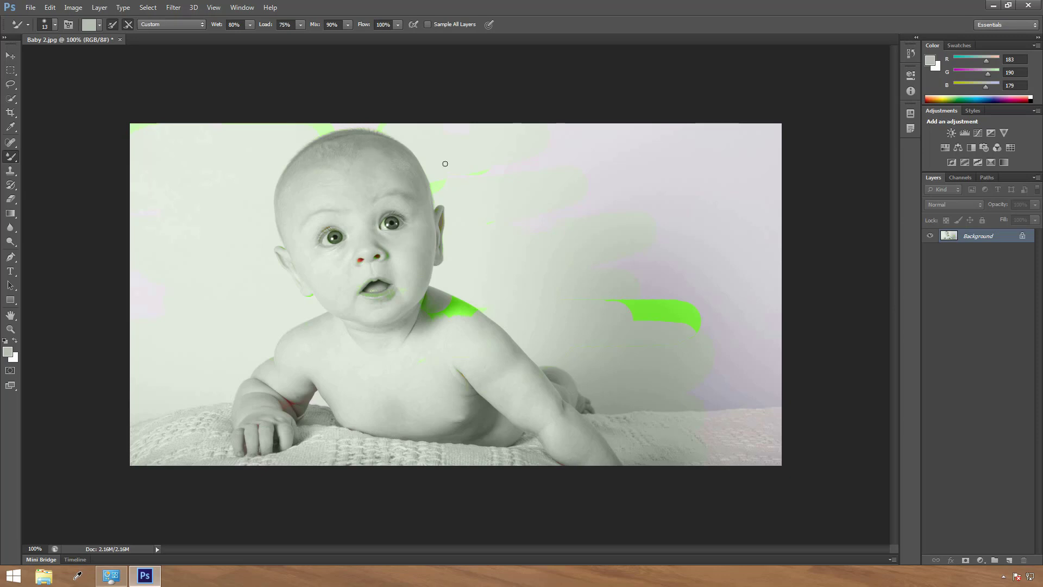
click(56, 24)
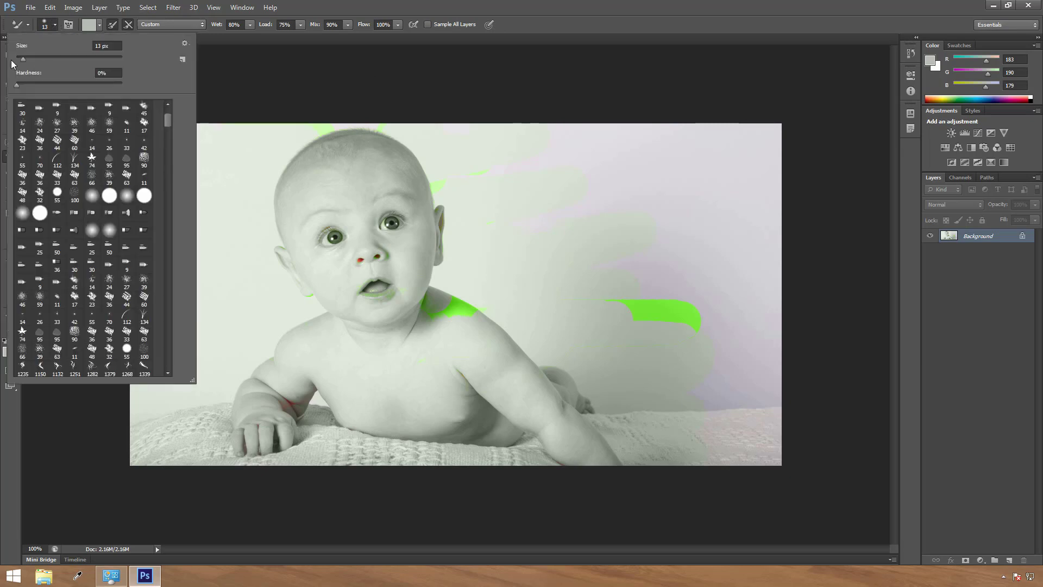
drag(23, 58, 93, 55)
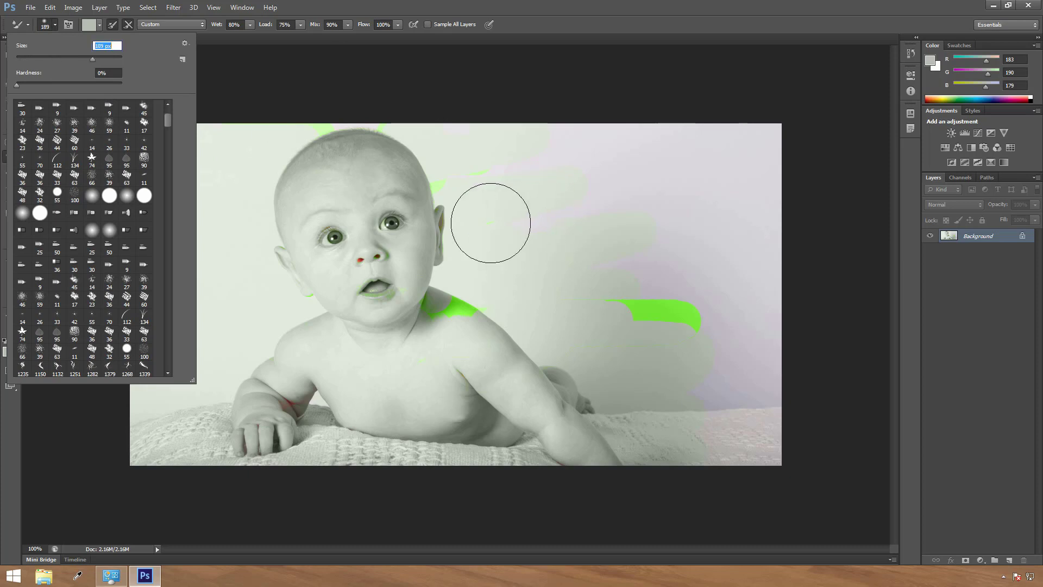
Smear the baby's head, shoulder, neck, arm and blanket into soft streaks
mouse_move(489, 221)
mouse_down()
mouse_move(444, 223)
mouse_move(511, 190)
mouse_move(353, 190)
mouse_up()
mouse_move(489, 324)
mouse_down()
mouse_move(541, 344)
mouse_move(523, 361)
mouse_move(558, 362)
mouse_move(401, 342)
mouse_move(522, 334)
mouse_move(570, 396)
mouse_move(671, 357)
mouse_move(589, 338)
mouse_up()
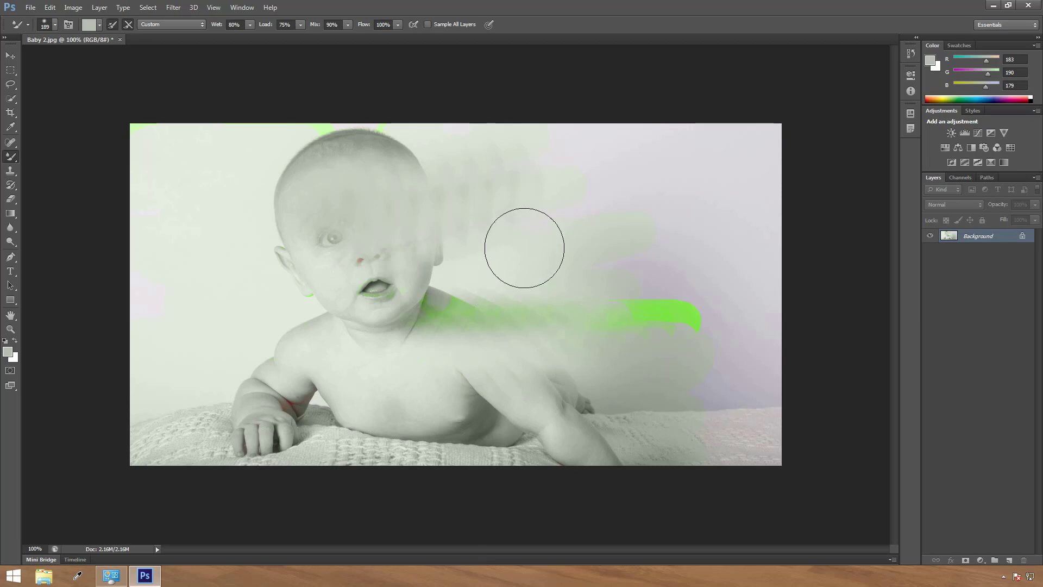
mouse_move(524, 239)
mouse_down()
mouse_move(441, 280)
mouse_move(495, 259)
mouse_up()
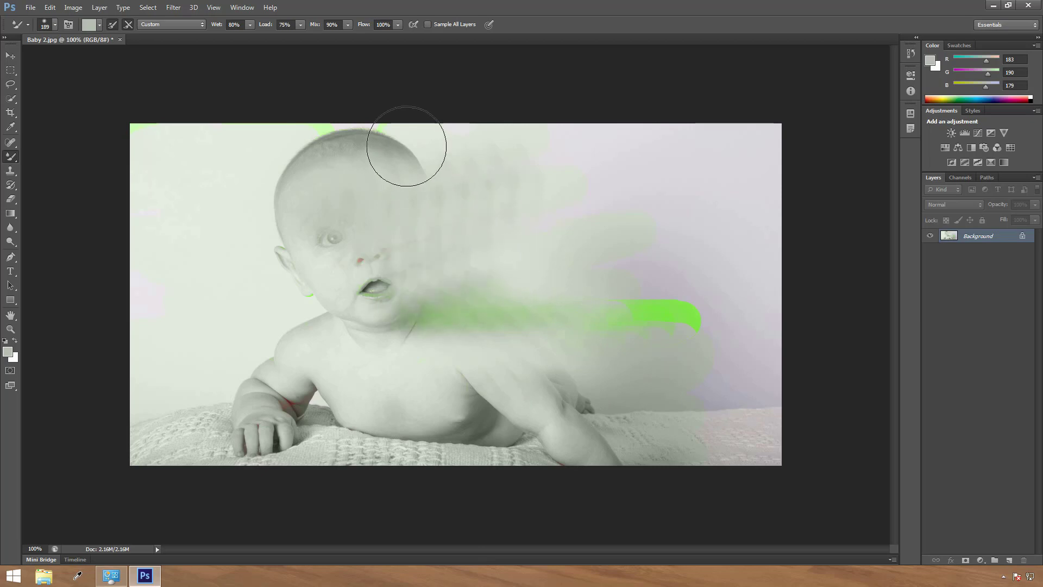
drag(407, 139, 270, 168)
mouse_move(269, 221)
mouse_down()
mouse_move(252, 303)
mouse_move(276, 363)
mouse_move(249, 373)
mouse_move(265, 400)
mouse_move(442, 417)
mouse_move(450, 441)
mouse_move(589, 422)
mouse_up()
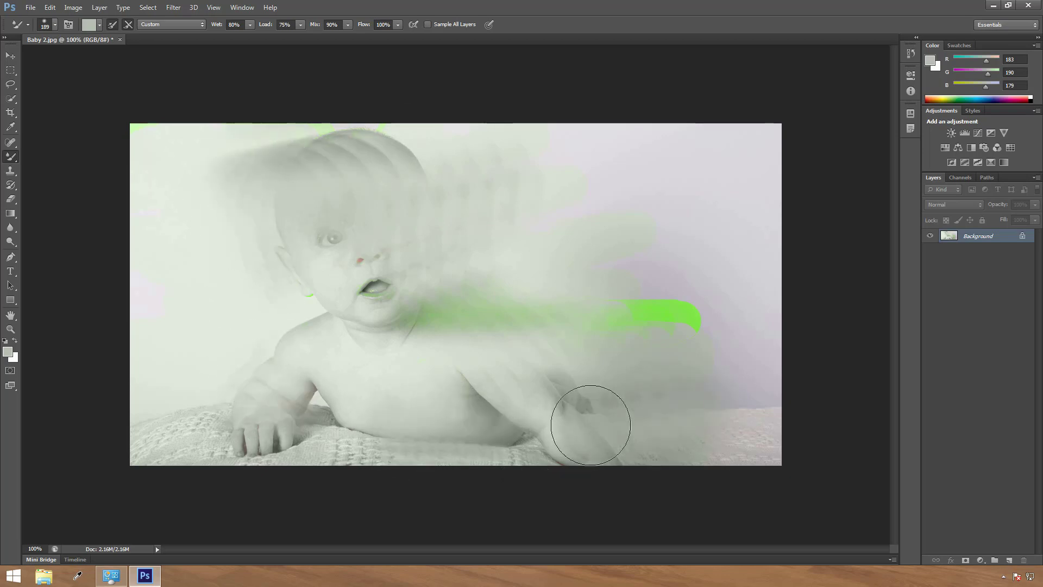
mouse_move(449, 402)
mouse_down()
mouse_move(359, 418)
mouse_move(320, 453)
mouse_move(305, 414)
mouse_move(346, 401)
mouse_move(347, 416)
mouse_move(329, 394)
mouse_move(361, 418)
mouse_move(404, 408)
mouse_move(420, 364)
mouse_move(405, 354)
mouse_move(407, 313)
mouse_move(397, 355)
mouse_move(246, 347)
mouse_move(271, 326)
mouse_move(288, 360)
mouse_move(271, 310)
mouse_move(251, 340)
mouse_up()
Switch to the Clone Stamp Tool and close Baby 2.jpg without saving
right_click(10, 160)
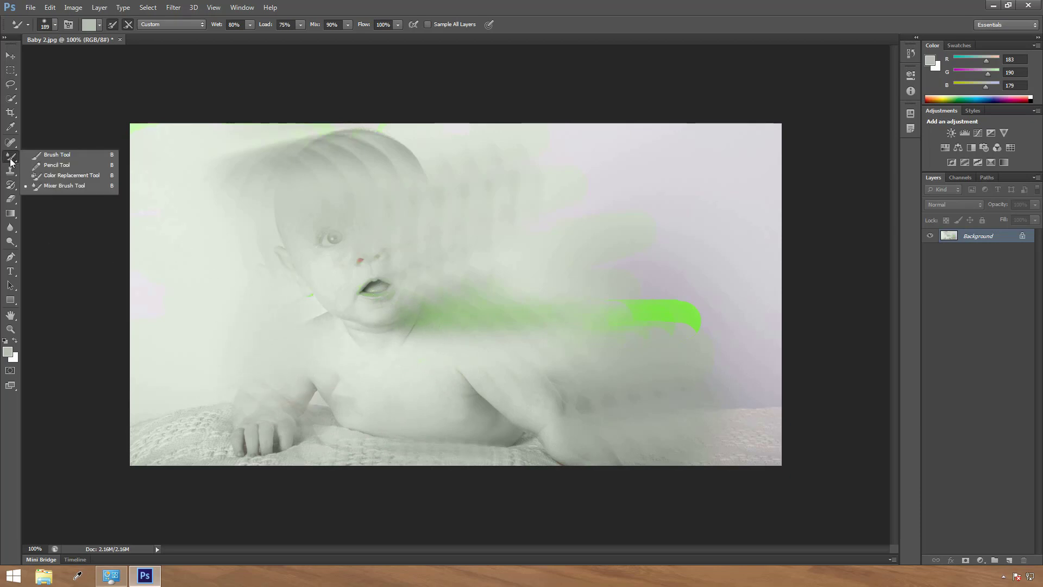
click(11, 171)
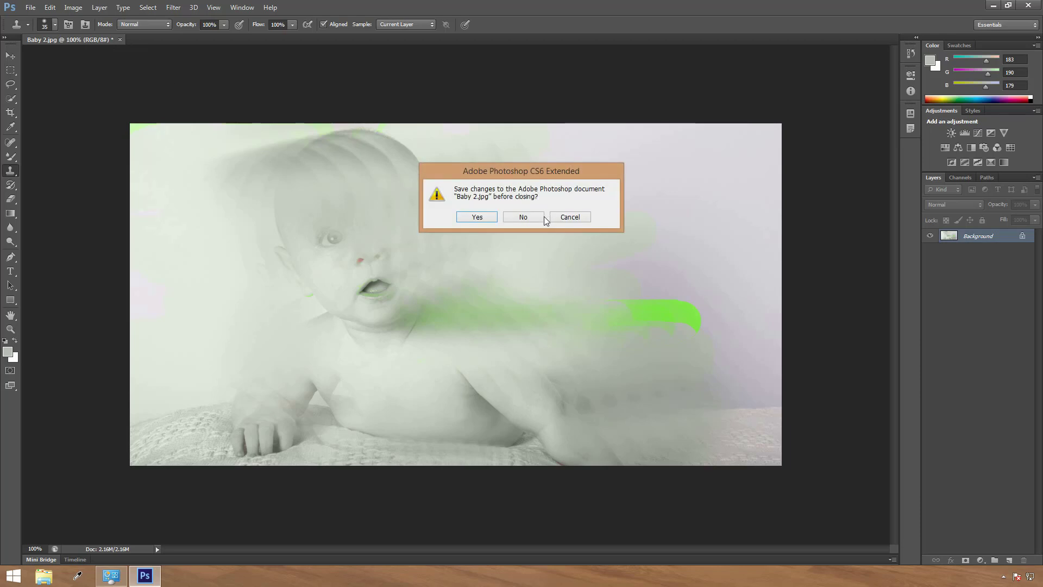
click(535, 215)
click(31, 9)
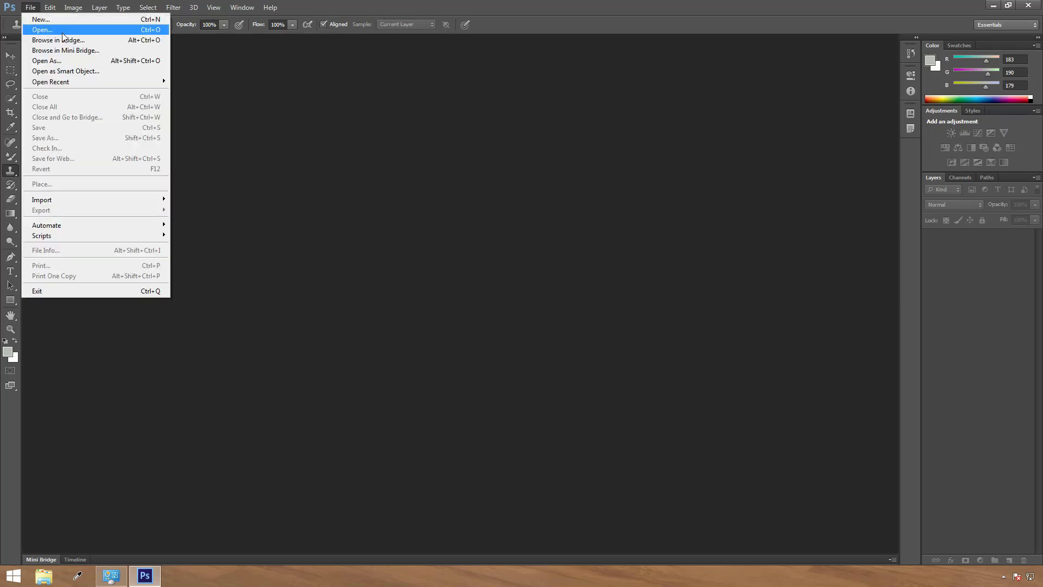
Open place-watermark.jpg and zoom it to 200%
click(42, 30)
click(591, 262)
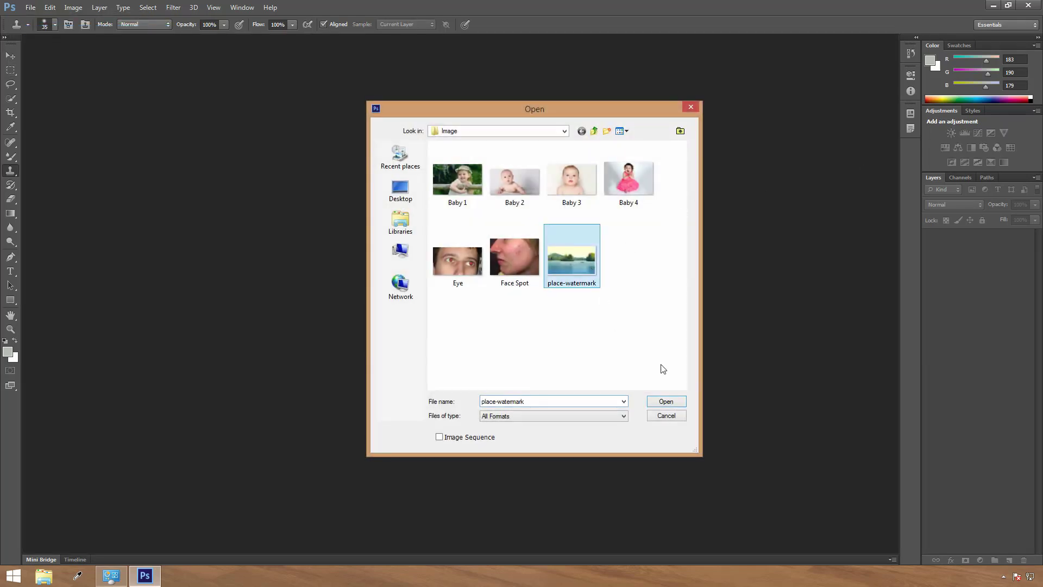
click(668, 402)
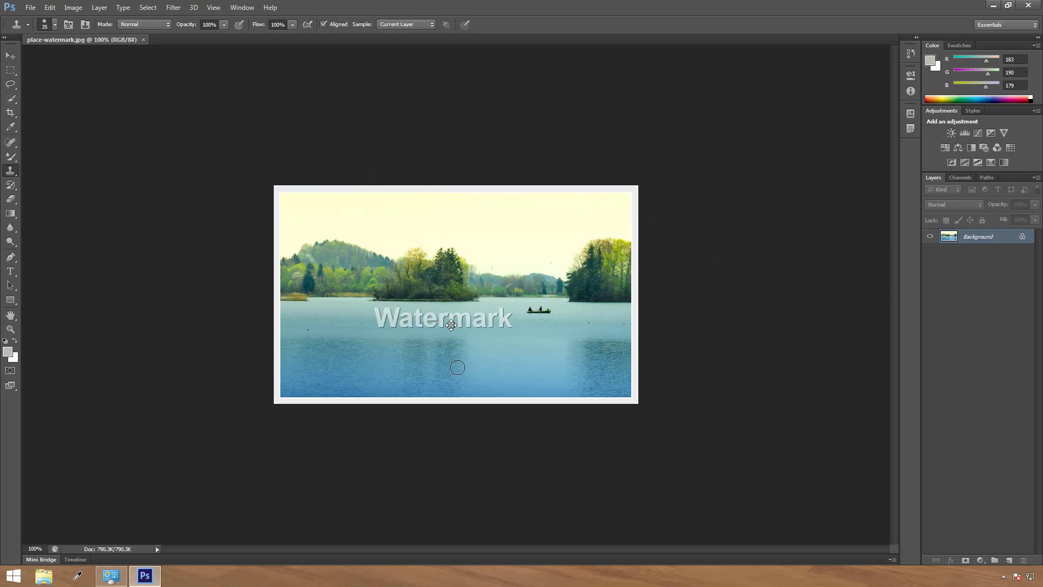
key(ctrl+plus)
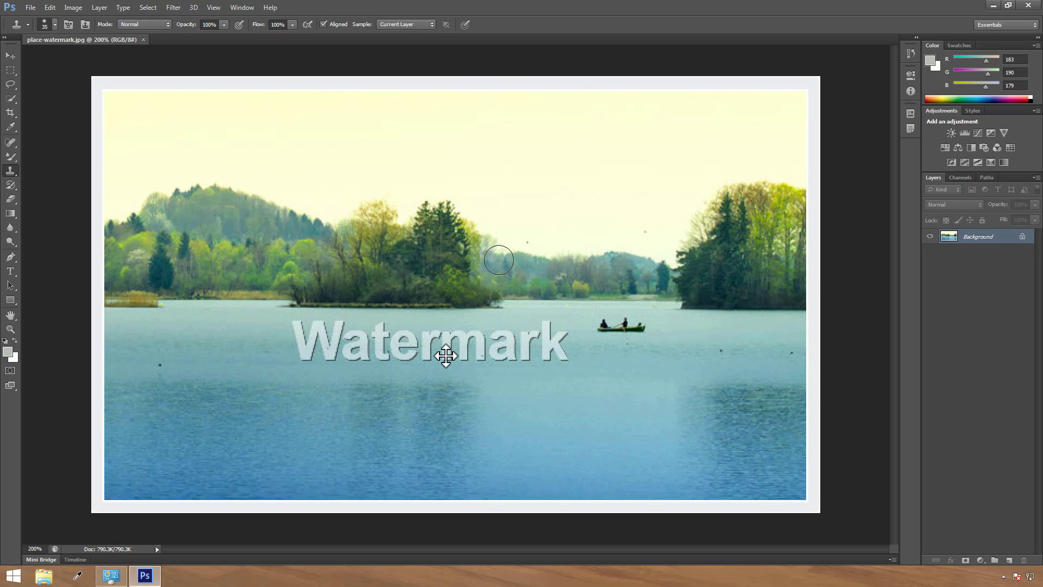
With the Clone Stamp, sample clean water and paint it over the start of Watermark
right_click(8, 174)
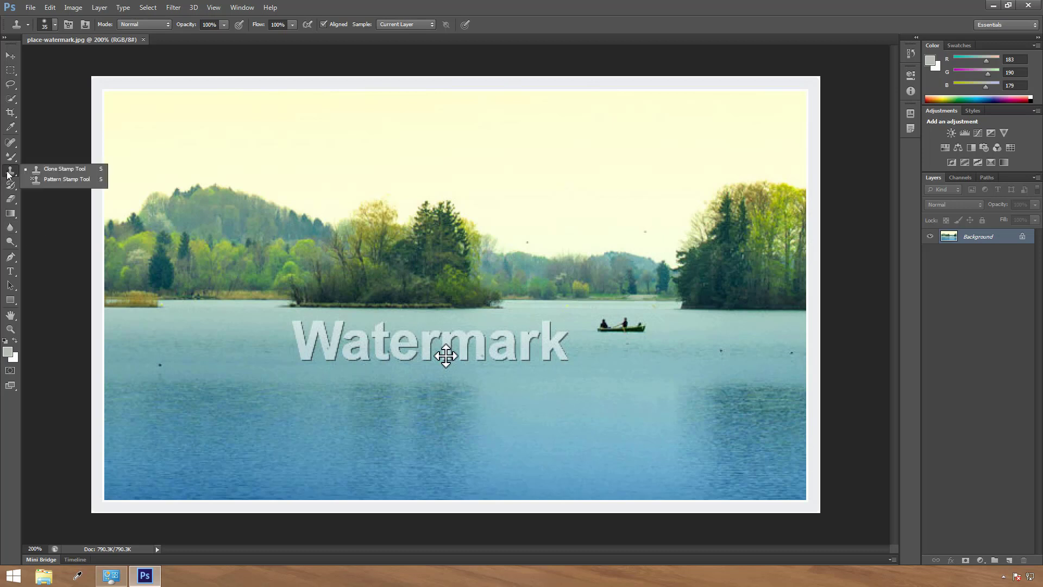
click(63, 168)
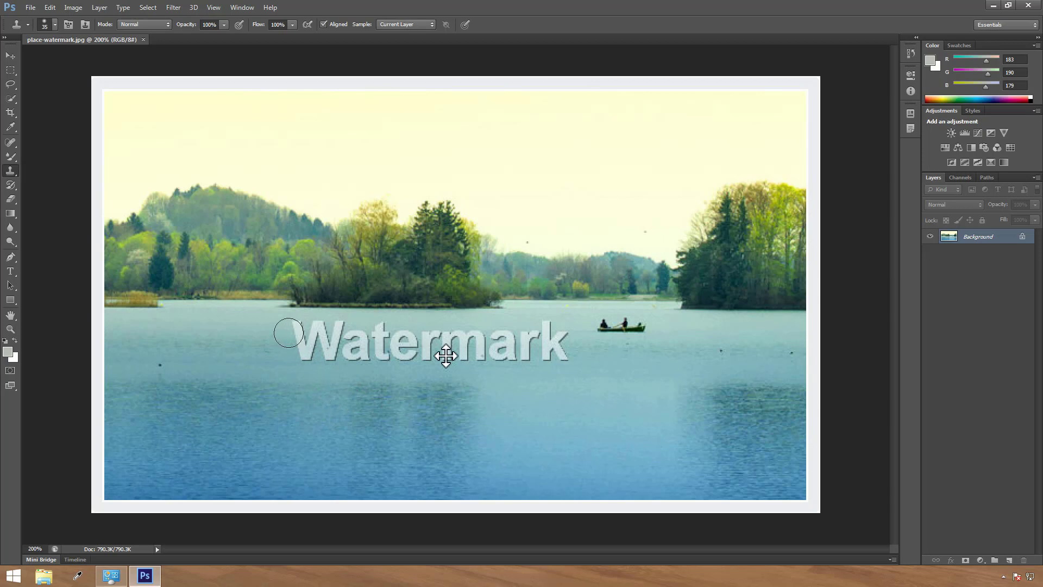
alt+click(227, 338)
mouse_move(287, 345)
mouse_down()
mouse_move(299, 341)
mouse_move(299, 326)
mouse_move(305, 343)
mouse_move(329, 326)
mouse_move(364, 375)
mouse_move(372, 345)
mouse_move(308, 366)
mouse_up()
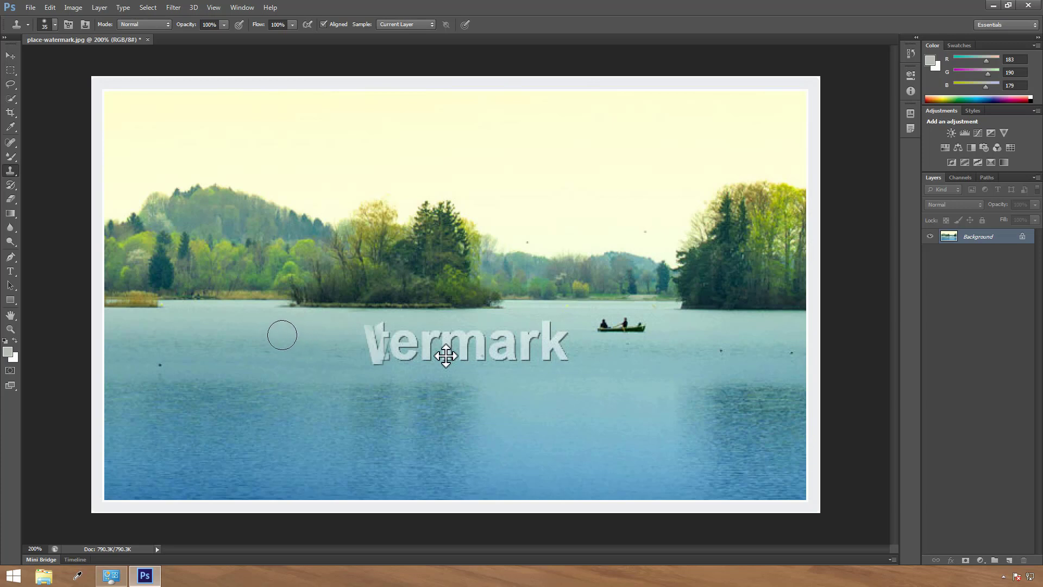
mouse_move(383, 338)
mouse_down()
mouse_move(374, 372)
mouse_move(384, 325)
mouse_move(381, 350)
mouse_move(370, 338)
mouse_move(376, 348)
mouse_move(401, 341)
mouse_move(343, 345)
mouse_move(439, 346)
mouse_move(445, 362)
mouse_move(448, 350)
mouse_move(410, 357)
mouse_move(408, 343)
mouse_move(433, 351)
mouse_move(454, 333)
mouse_move(402, 307)
mouse_up()
click(454, 210)
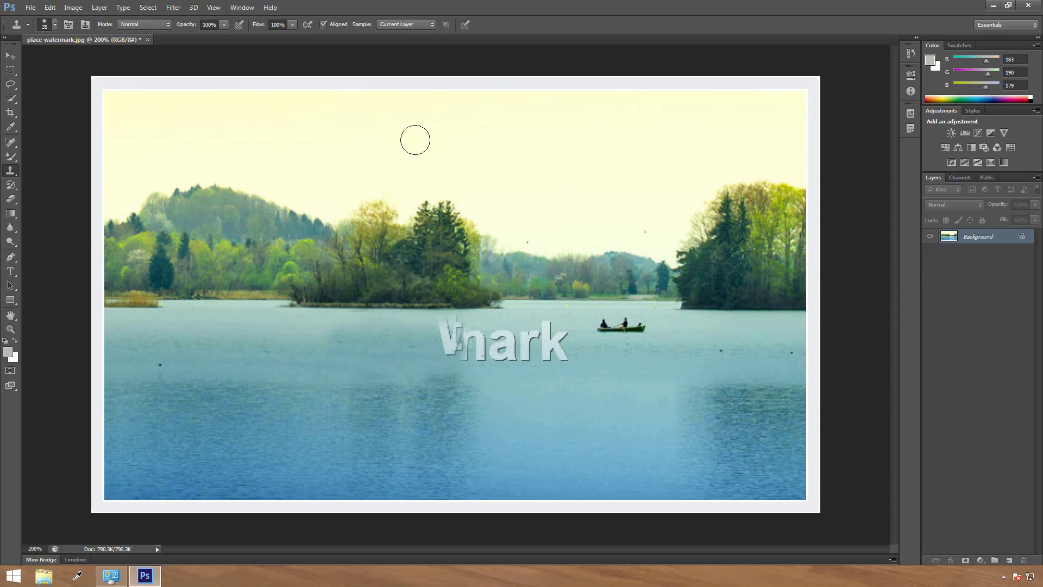
Clone a pale sky tone onto the lake, then cover the boat with water
key(alt)
click(369, 363)
mouse_move(369, 363)
mouse_down()
mouse_move(347, 371)
mouse_move(314, 383)
mouse_move(344, 392)
mouse_move(352, 358)
mouse_move(342, 371)
mouse_move(387, 378)
mouse_move(407, 344)
mouse_up()
key(ctrl+z)
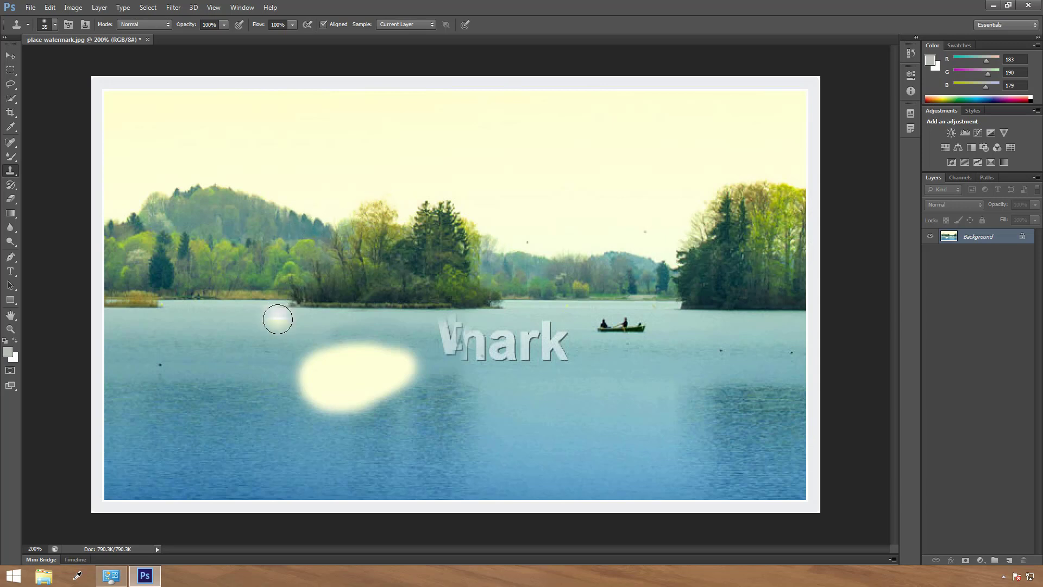
alt+click(257, 356)
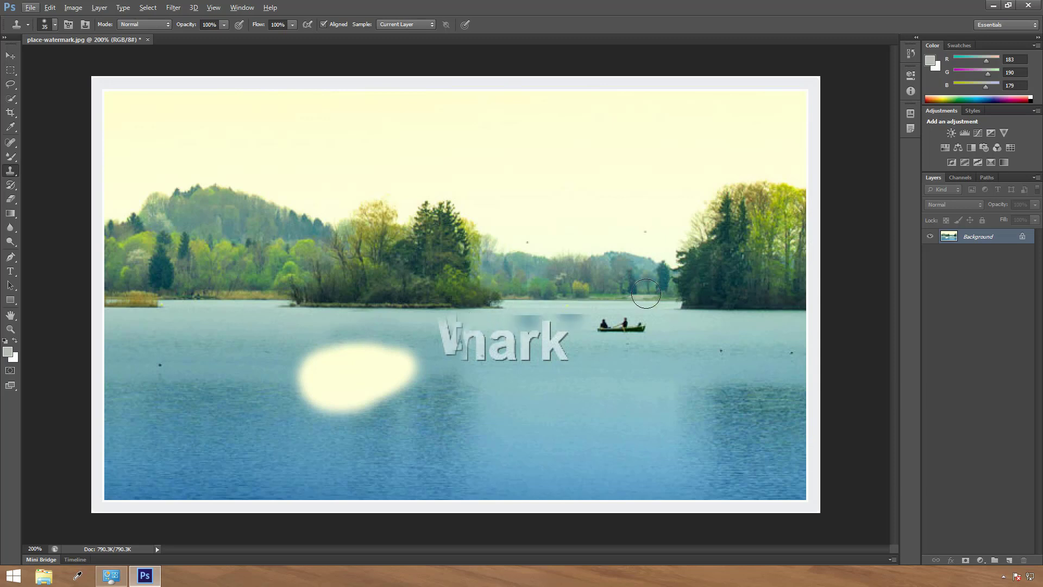
mouse_move(633, 325)
mouse_down()
mouse_move(595, 328)
mouse_move(611, 328)
mouse_move(616, 344)
mouse_move(678, 338)
mouse_move(606, 355)
mouse_move(680, 347)
mouse_move(656, 365)
mouse_move(641, 361)
mouse_move(625, 325)
mouse_up()
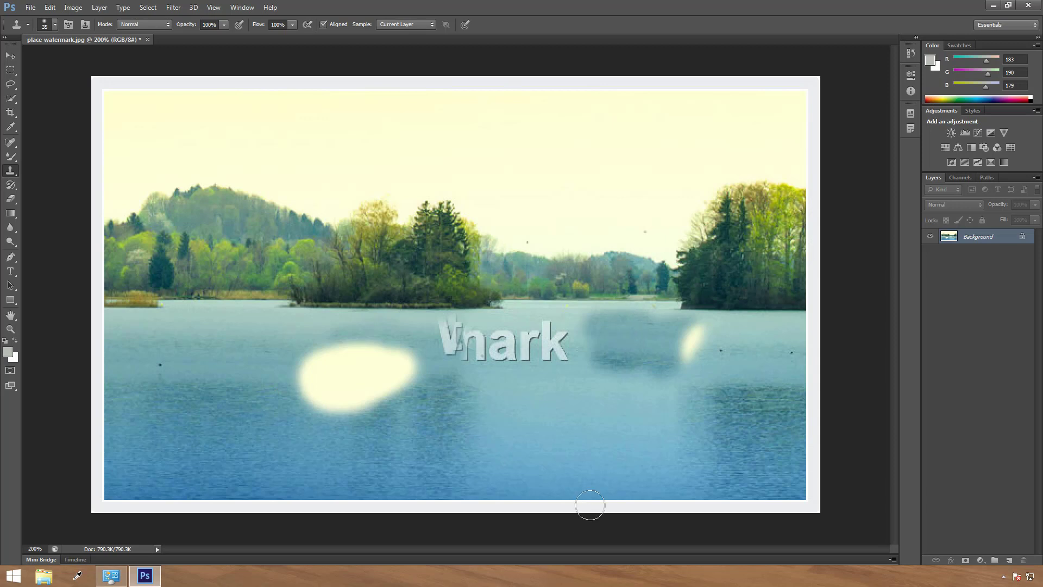
Paint grey textured pattern zigzags across the trees and water with the Pattern Stamp
right_click(13, 173)
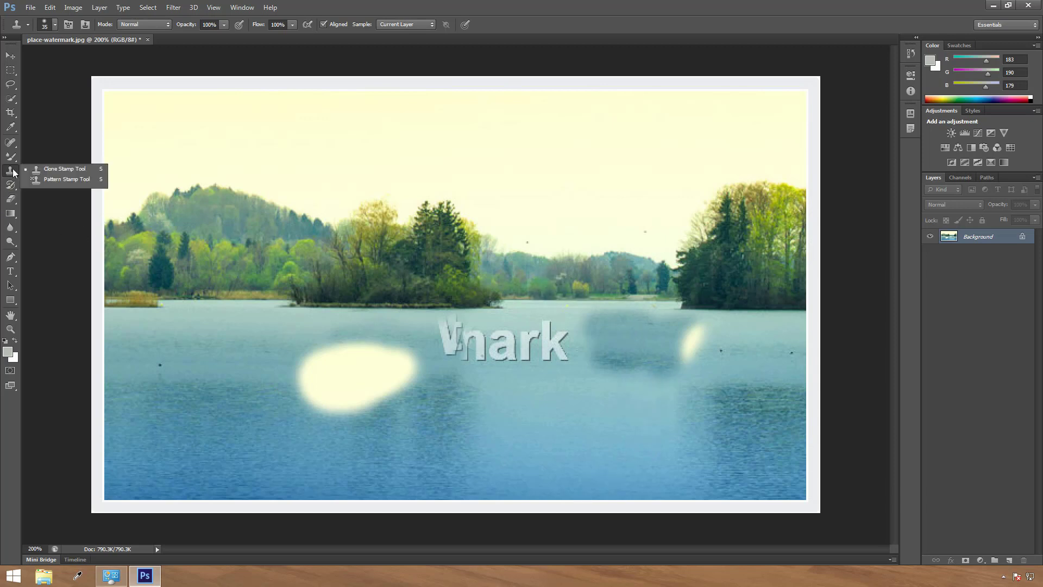
click(67, 180)
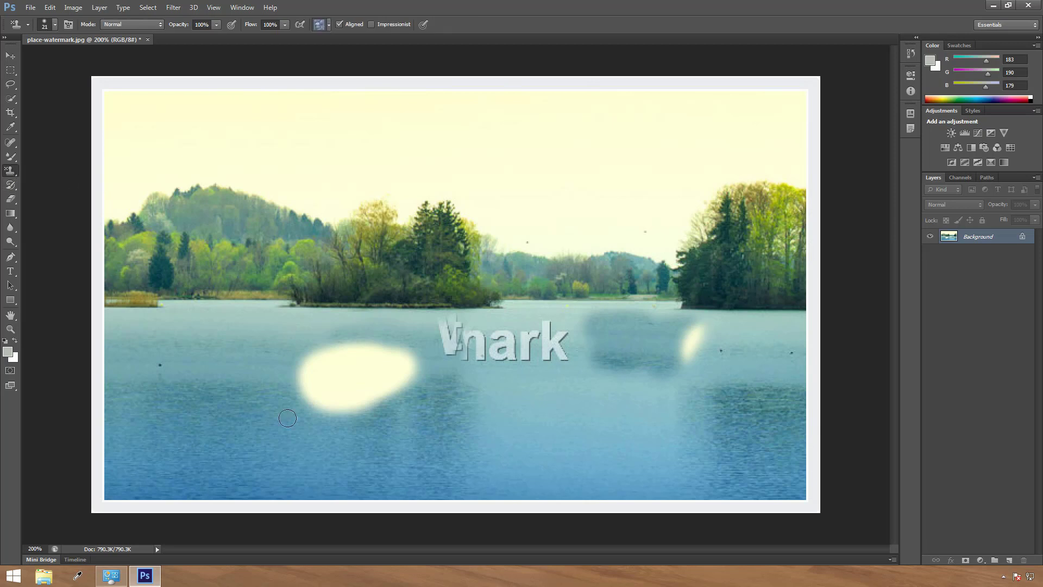
click(328, 25)
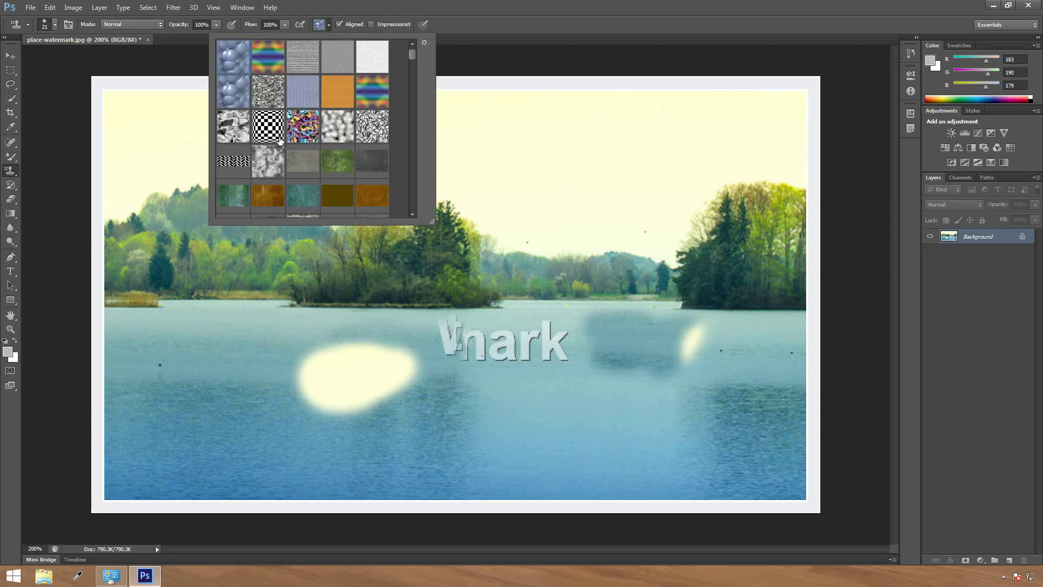
click(267, 97)
mouse_move(217, 342)
mouse_down()
mouse_move(408, 300)
mouse_move(391, 273)
mouse_move(242, 267)
mouse_move(348, 295)
mouse_move(548, 309)
mouse_move(496, 354)
mouse_move(316, 436)
mouse_move(391, 397)
mouse_up()
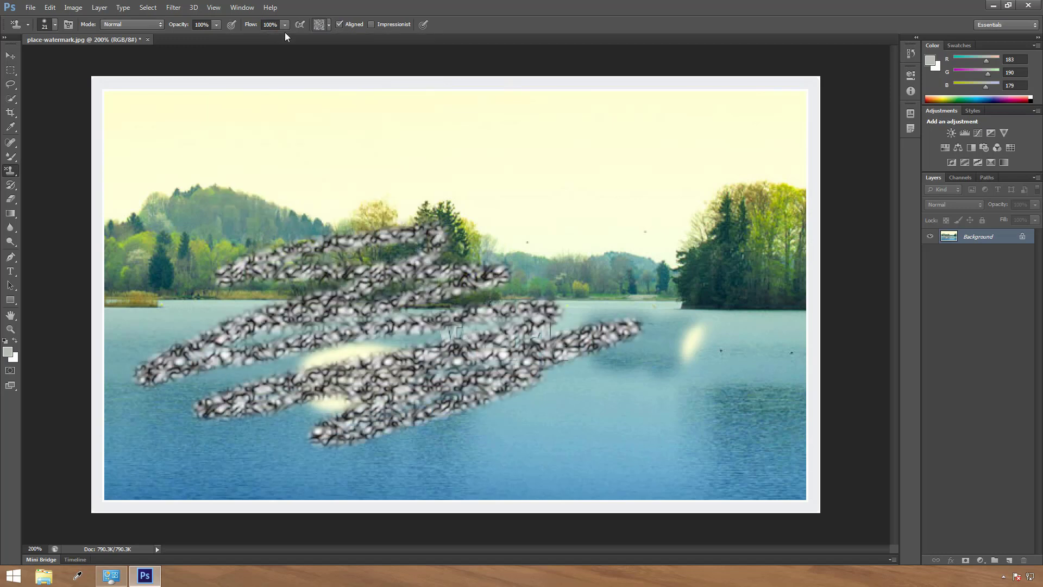
Paint black-and-white checkerboard pattern zigzags across the trees and water
click(327, 22)
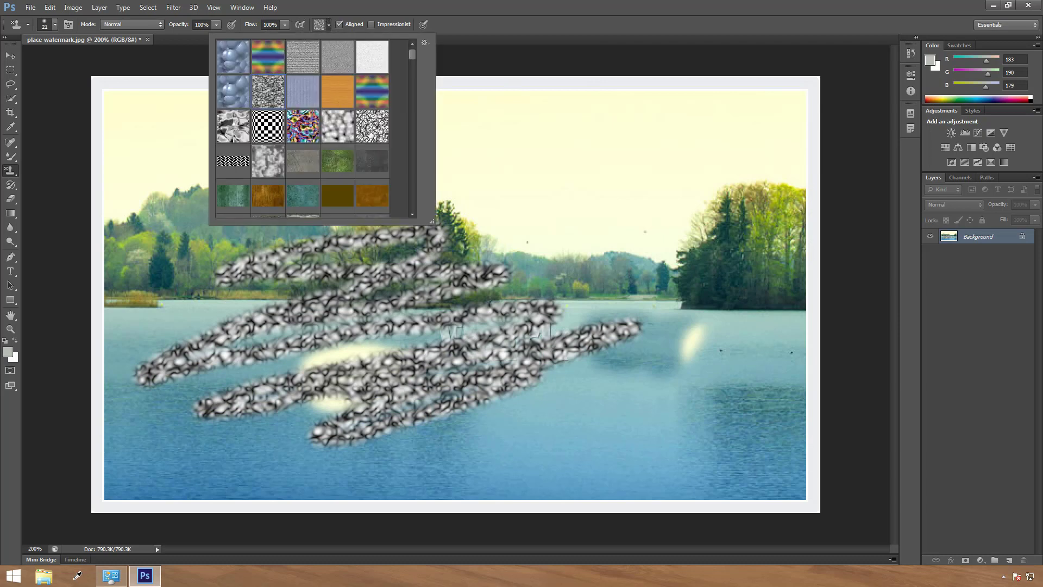
click(276, 129)
mouse_move(695, 205)
mouse_down()
mouse_move(255, 353)
mouse_move(418, 407)
mouse_move(491, 459)
mouse_move(478, 296)
mouse_move(457, 217)
mouse_move(546, 196)
mouse_move(556, 244)
mouse_up()
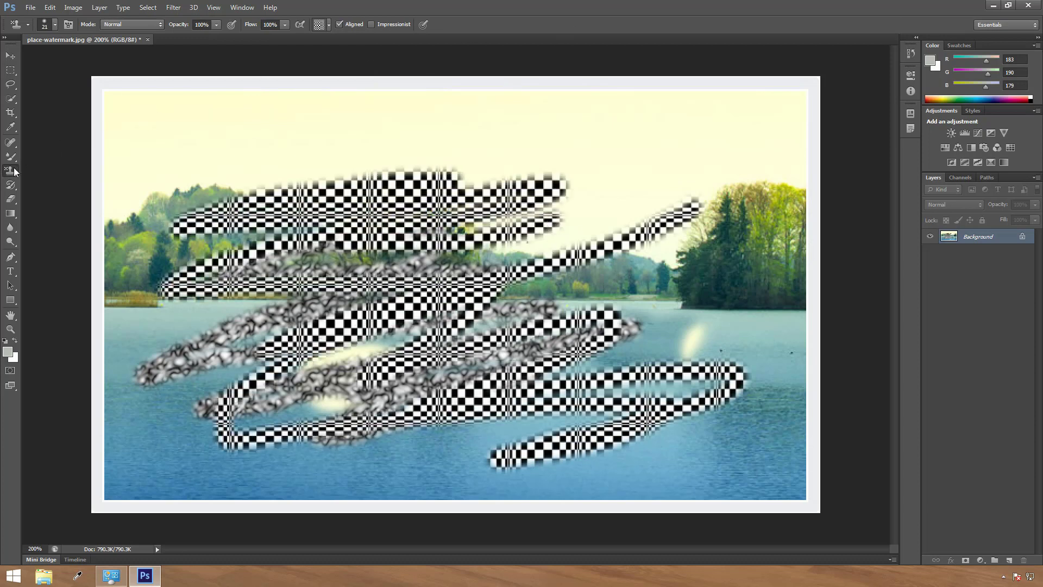
click(13, 188)
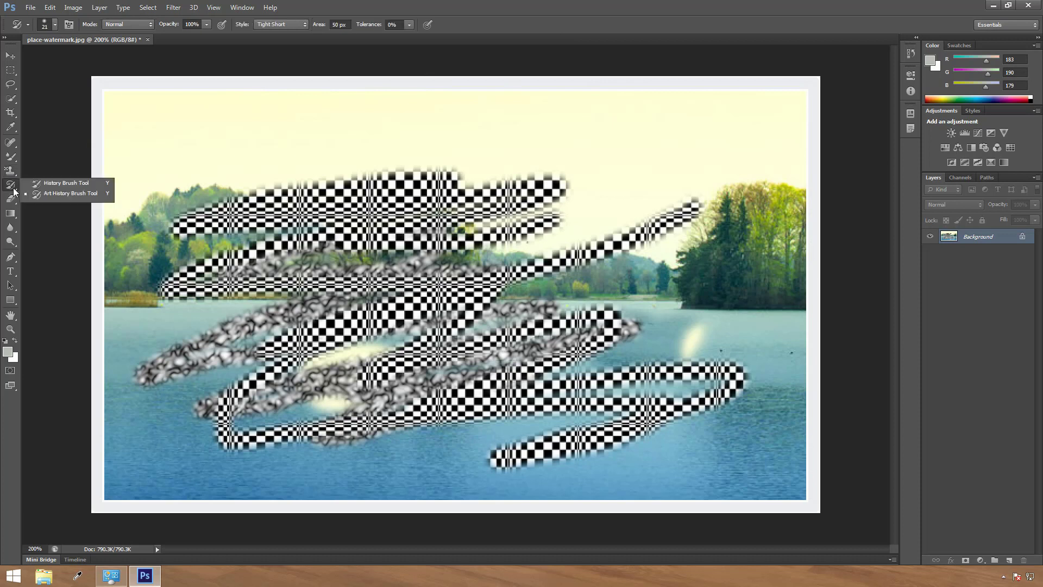
Select the History Brush Tool with a 43 px brush
click(61, 183)
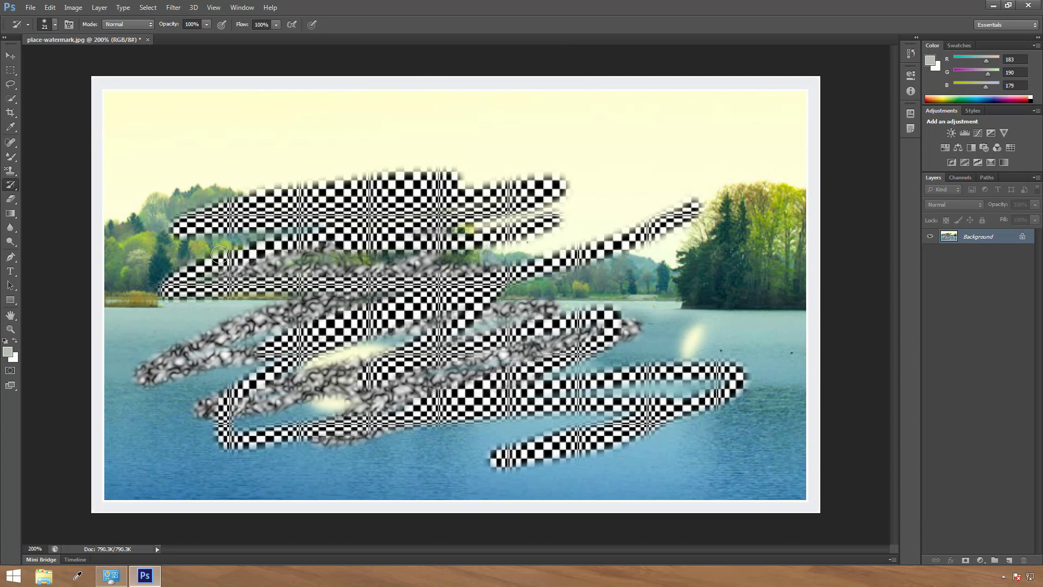
click(56, 24)
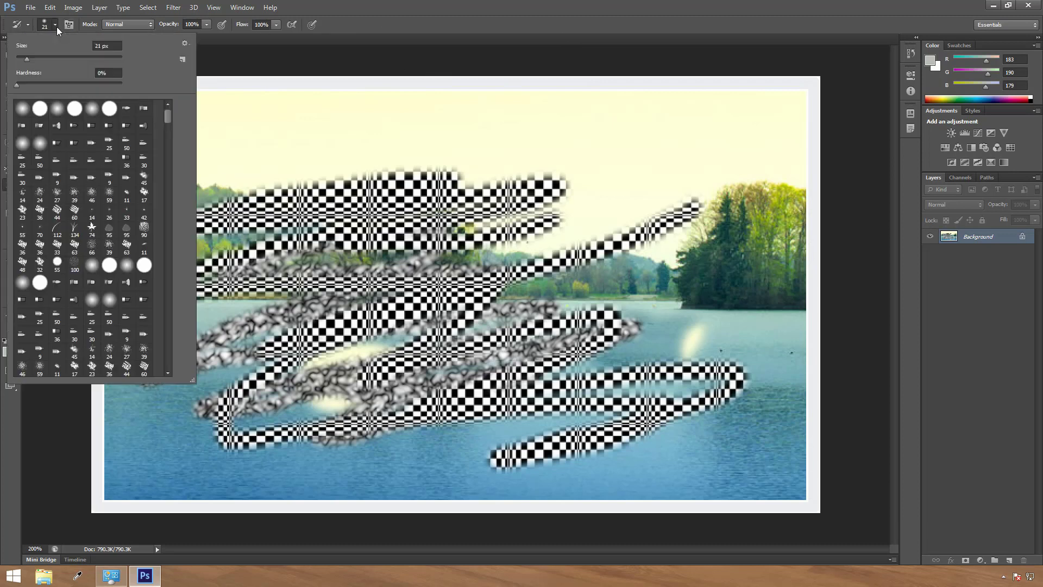
drag(24, 59, 42, 59)
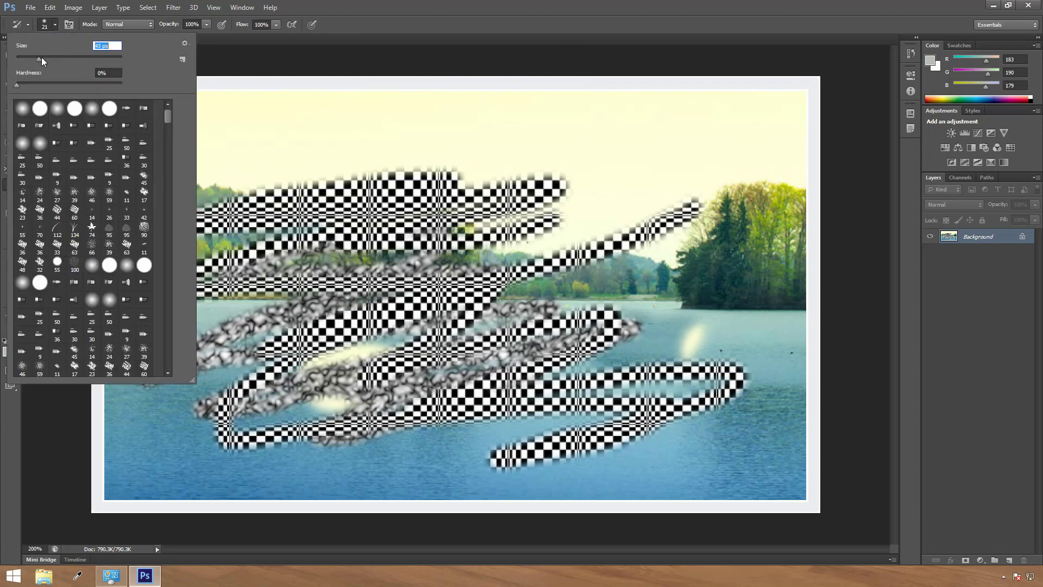
click(638, 5)
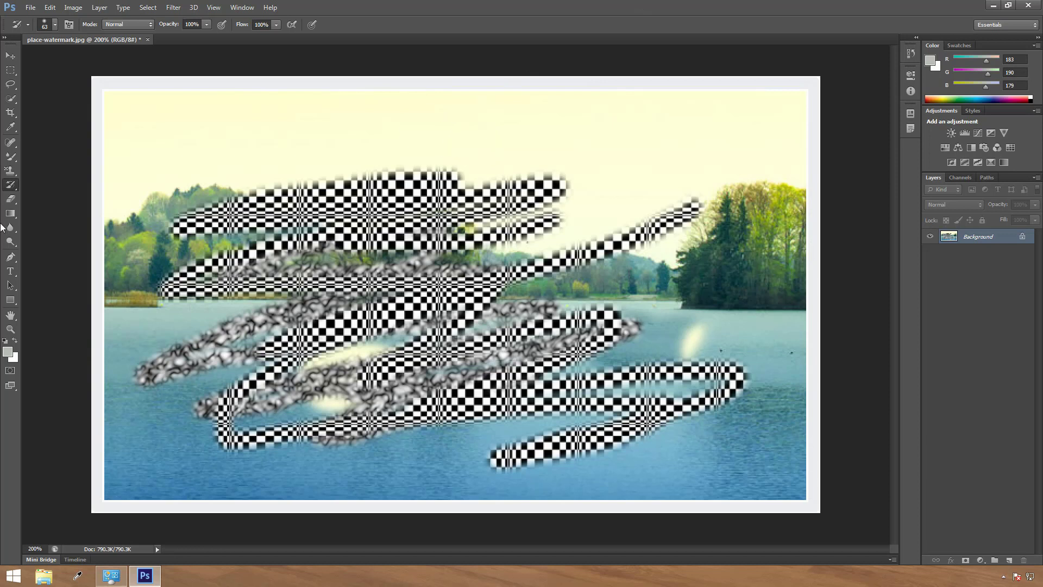
Paint the original lake photo back over the pattern strokes
click(9, 186)
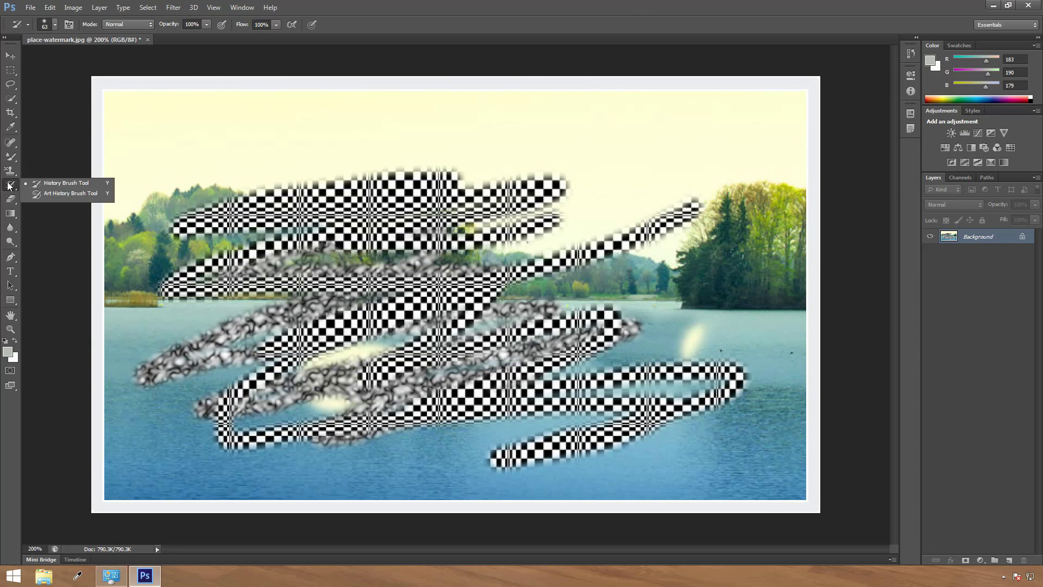
click(65, 193)
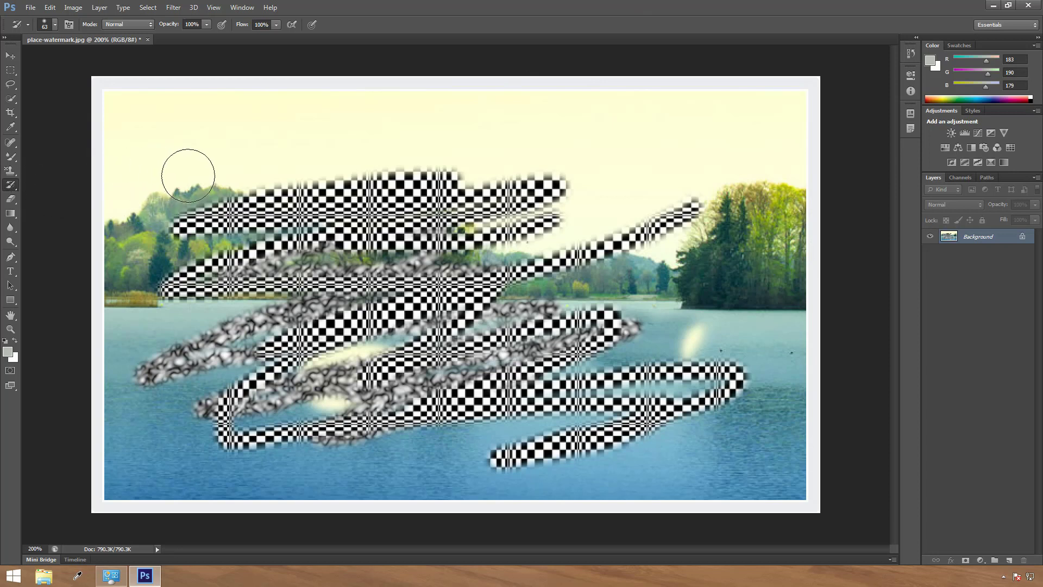
click(11, 185)
click(71, 186)
mouse_move(271, 212)
mouse_down()
mouse_move(255, 218)
mouse_move(483, 224)
mouse_move(414, 175)
mouse_move(441, 250)
mouse_move(543, 205)
mouse_move(330, 338)
mouse_move(141, 369)
mouse_move(445, 356)
mouse_move(686, 209)
mouse_move(701, 212)
mouse_move(538, 430)
mouse_move(673, 363)
mouse_move(679, 331)
mouse_move(522, 374)
mouse_move(408, 443)
mouse_move(229, 429)
mouse_up()
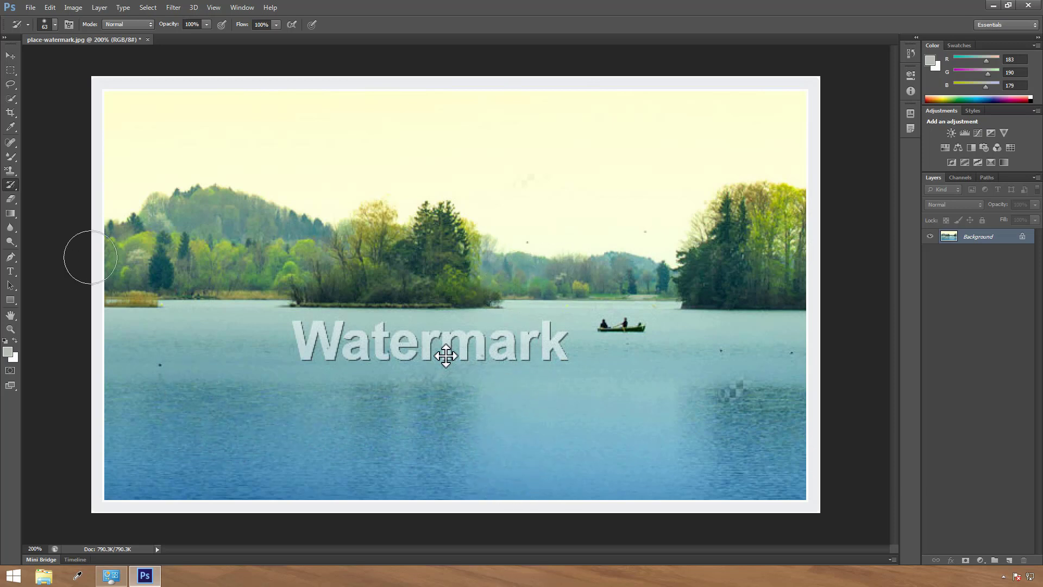
right_click(9, 186)
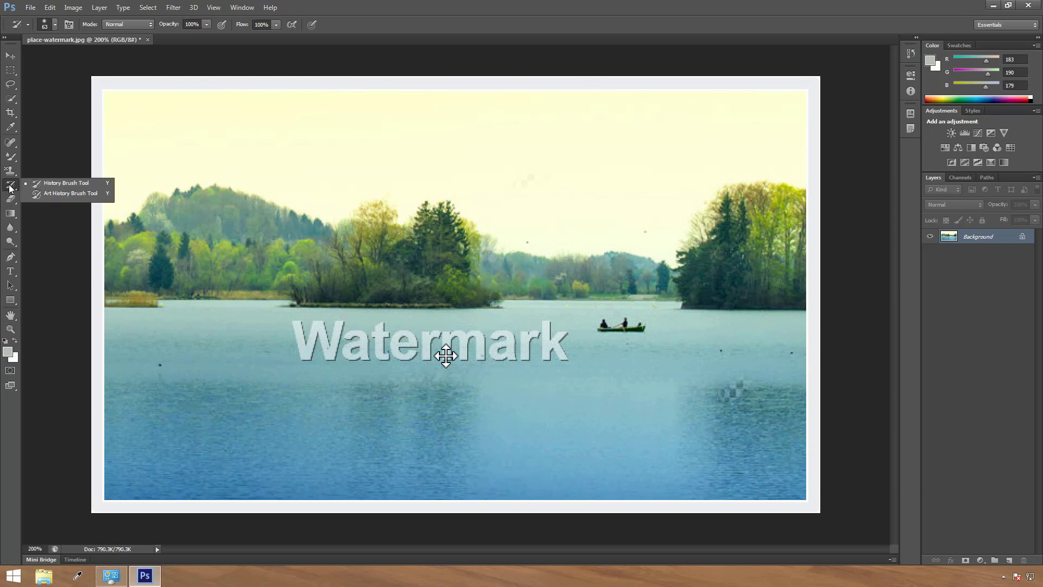
Switch to the Art History Brush and set its size to 41 px
click(64, 193)
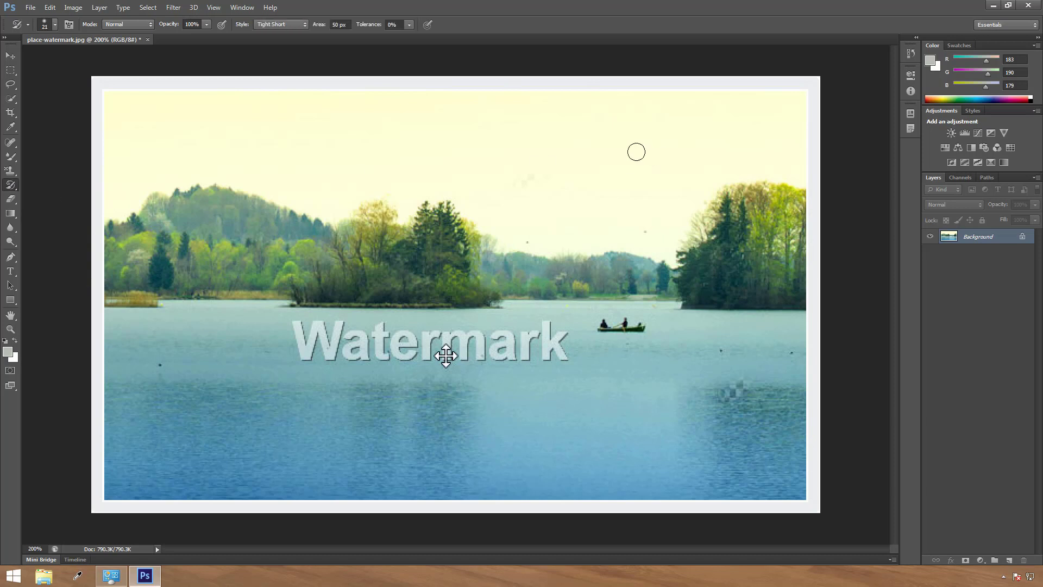
click(53, 26)
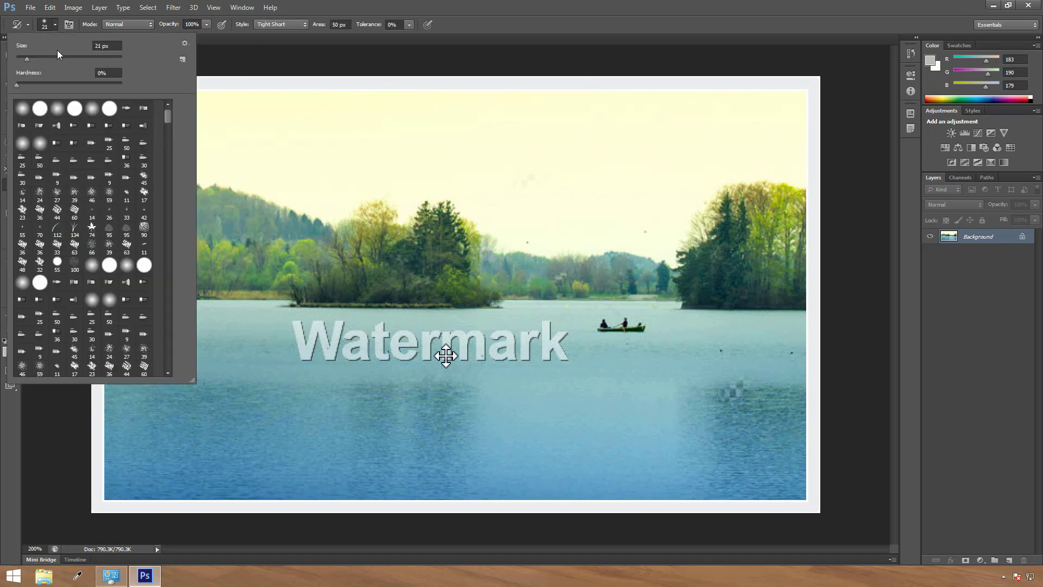
drag(29, 58, 38, 58)
click(868, 233)
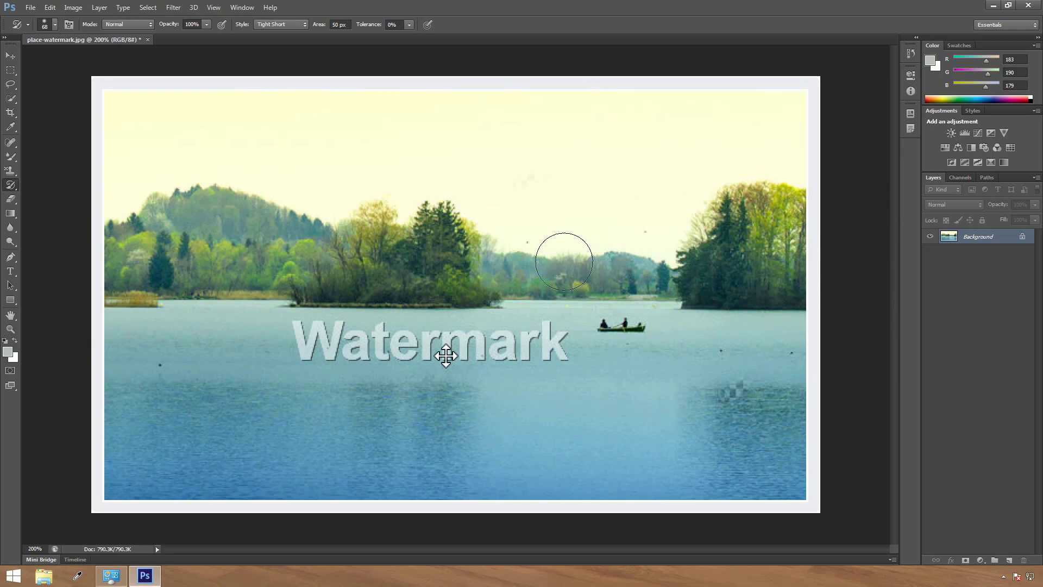
Smear the Watermark text and central trees into soft blobs, then switch to the Move Tool
mouse_move(325, 351)
mouse_down()
mouse_move(301, 339)
mouse_move(500, 352)
mouse_move(605, 300)
mouse_move(634, 233)
mouse_move(510, 237)
mouse_up()
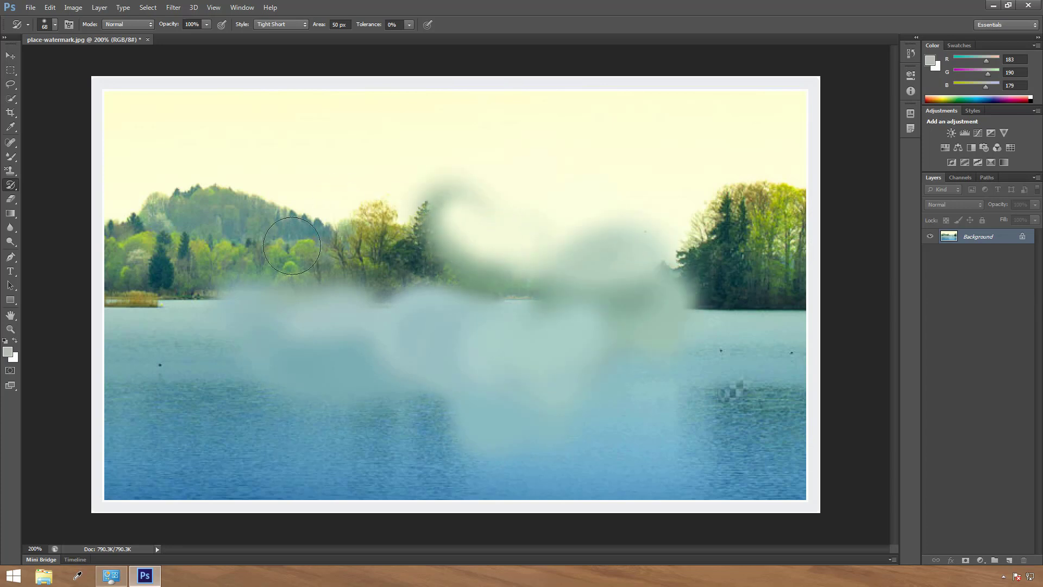
mouse_move(342, 203)
mouse_down()
mouse_move(380, 245)
mouse_move(504, 283)
mouse_move(340, 239)
mouse_move(179, 245)
mouse_move(305, 295)
mouse_move(80, 300)
mouse_up()
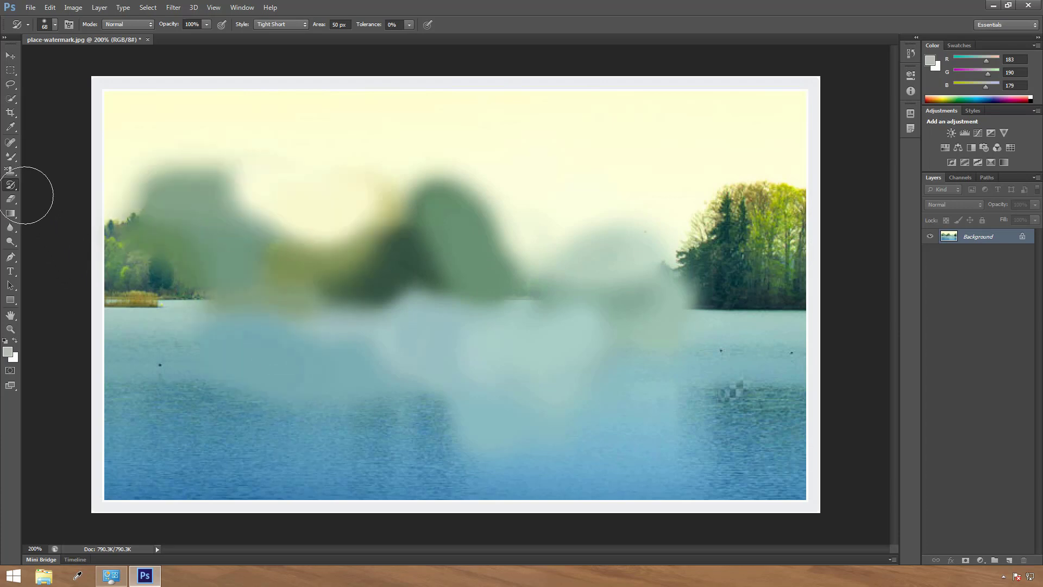
click(11, 185)
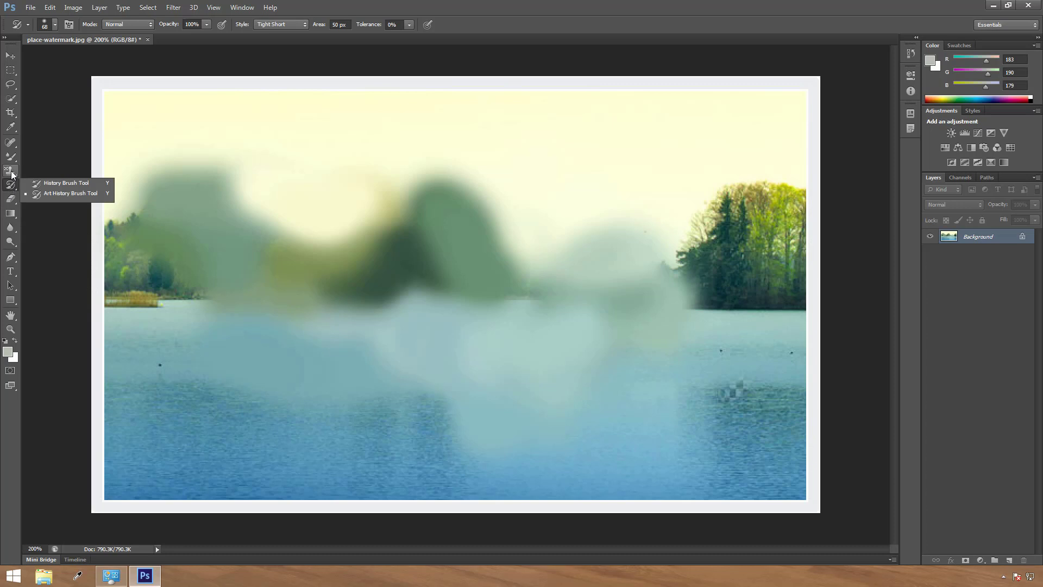
click(10, 56)
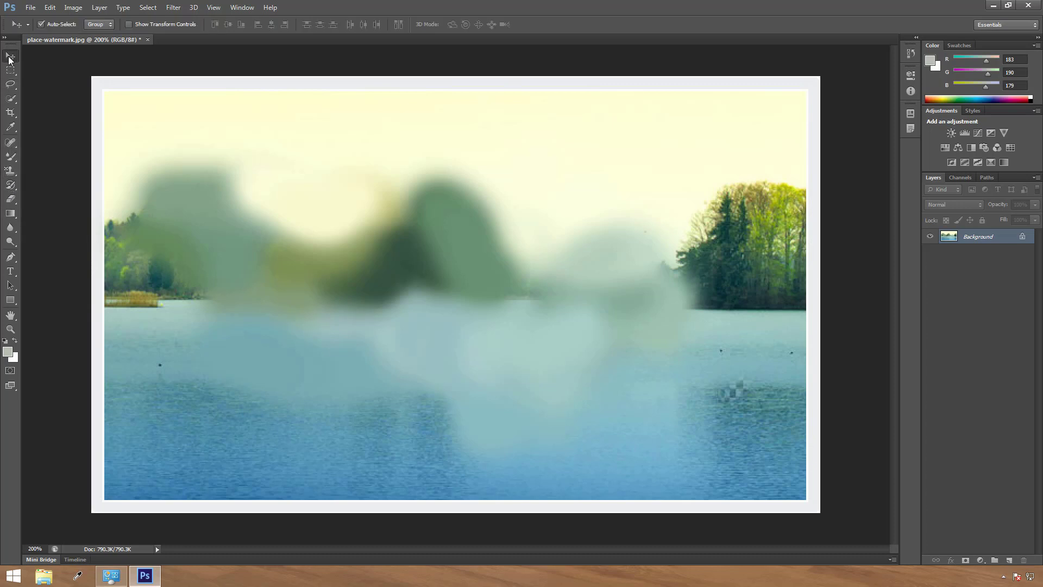